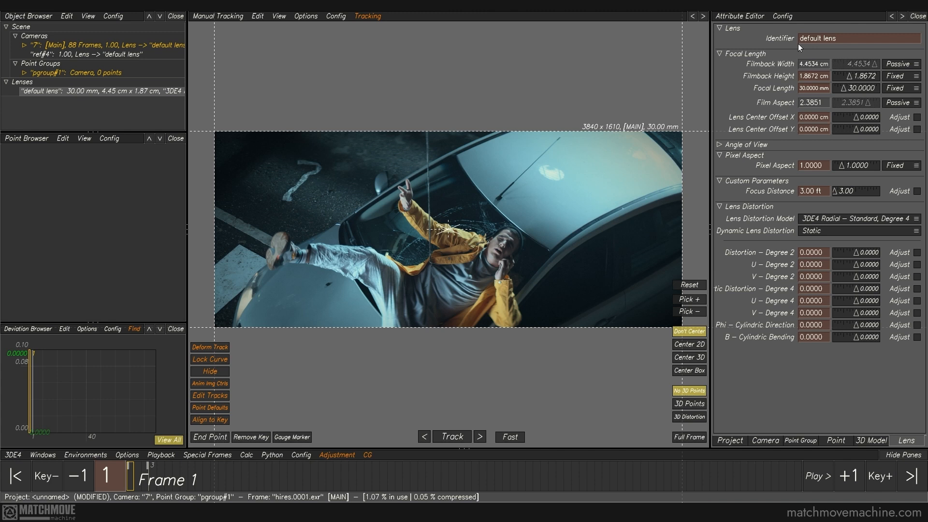
Step: Rename the default lens as Arri_50mm
drag(855, 39, 767, 38)
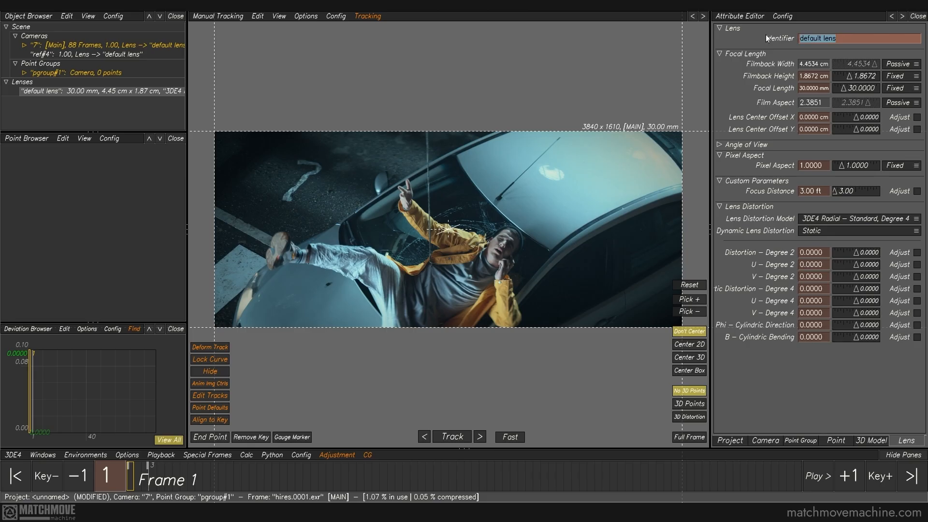
text(Arri_50mm)
key(Return)
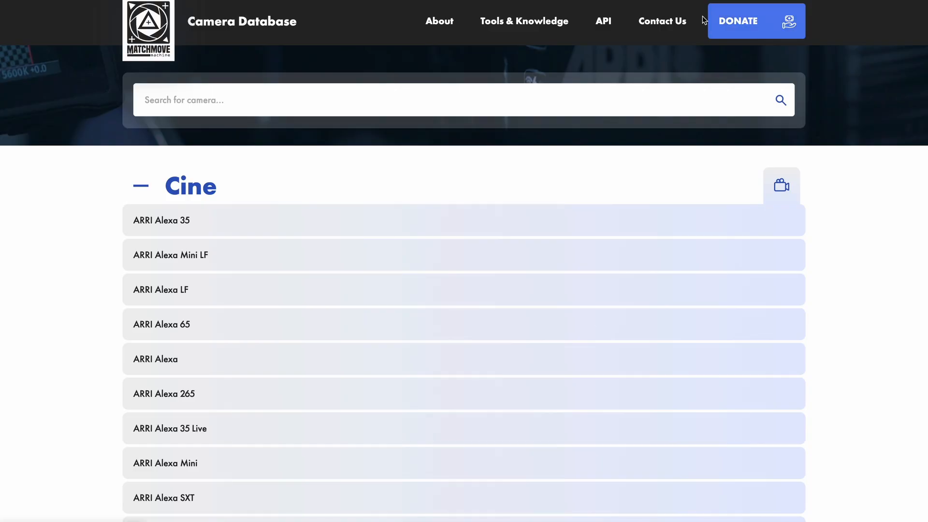
Step: Switch to the online Camera Database, browse the camera list and open the ARRI Alexa Mini entry
scroll(422, 424, down, 3)
scroll(422, 425, down, 20)
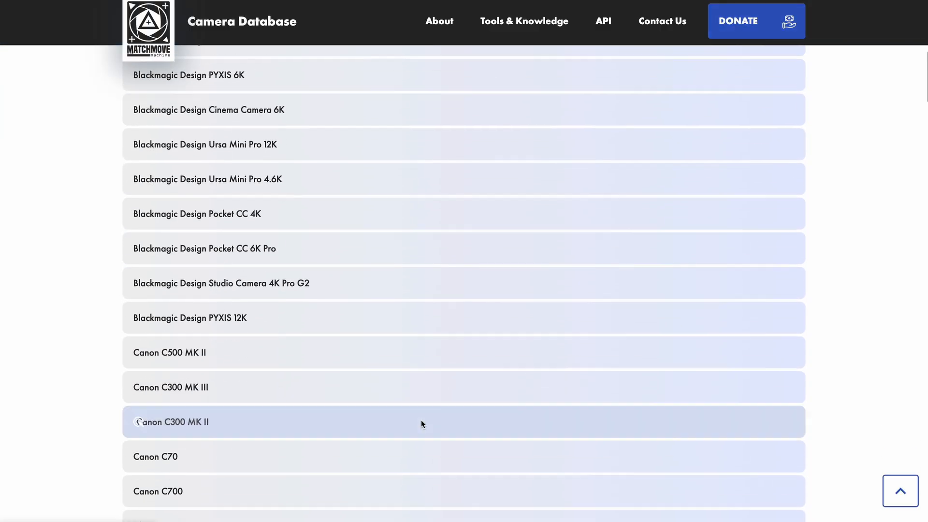
scroll(422, 424, down, 20)
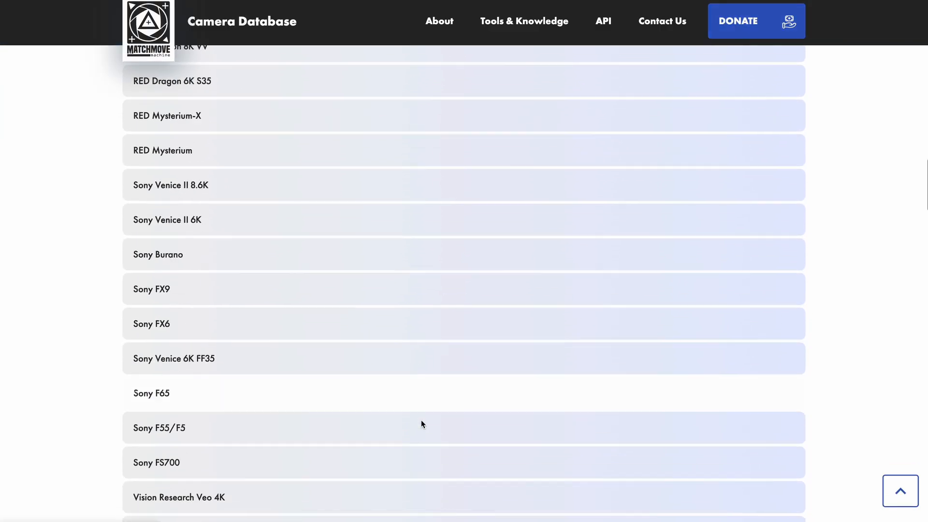
scroll(422, 424, up, 20)
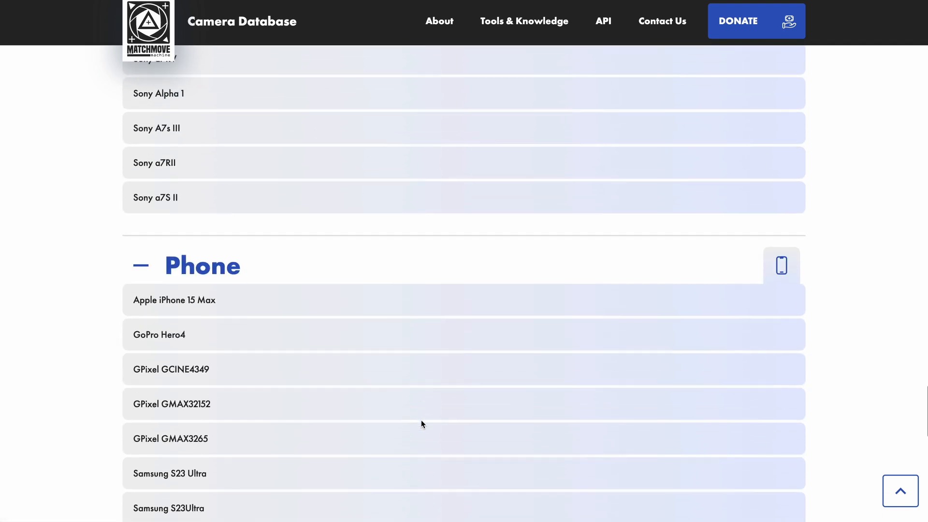
scroll(346, 237, up, 5)
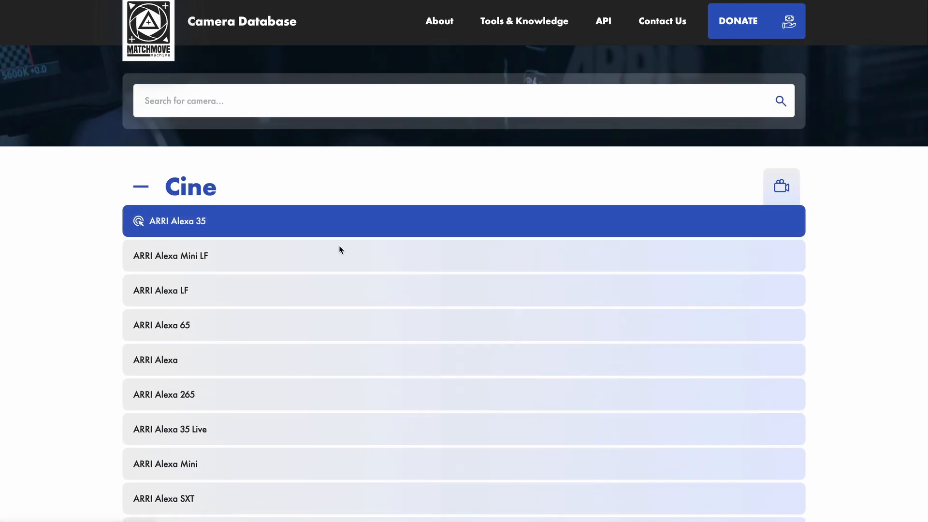
click(226, 459)
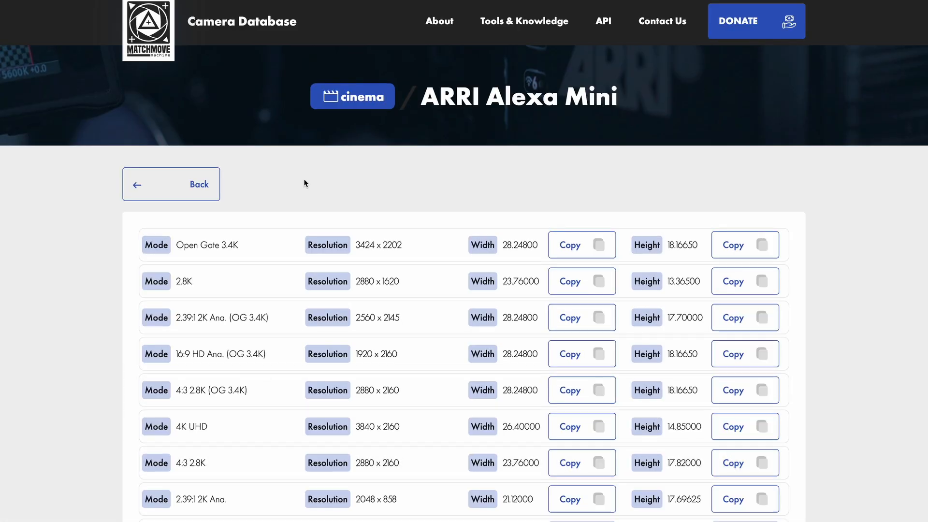
Step: Copy the sensor width and height of the ARRI Alexa Mini's 4K UHD mode (3840 x 2160)
scroll(323, 131, down, 4)
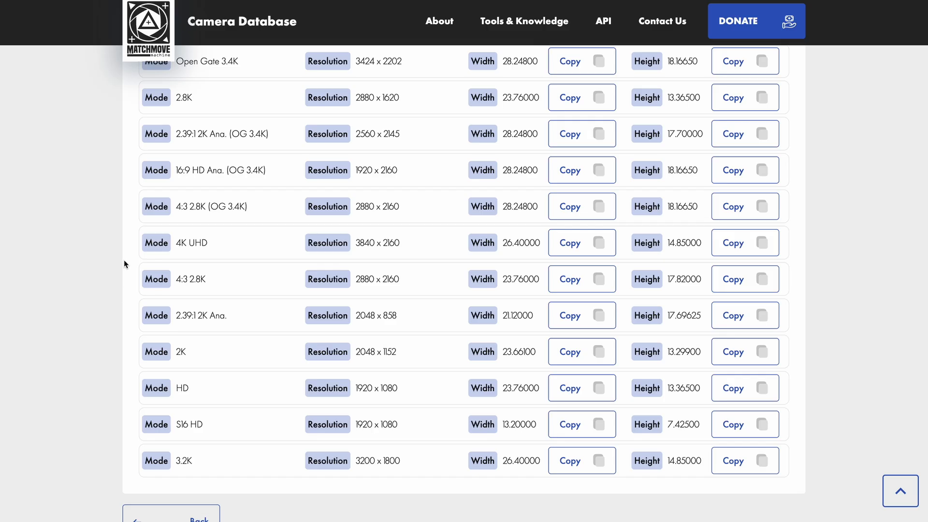
click(602, 248)
click(762, 245)
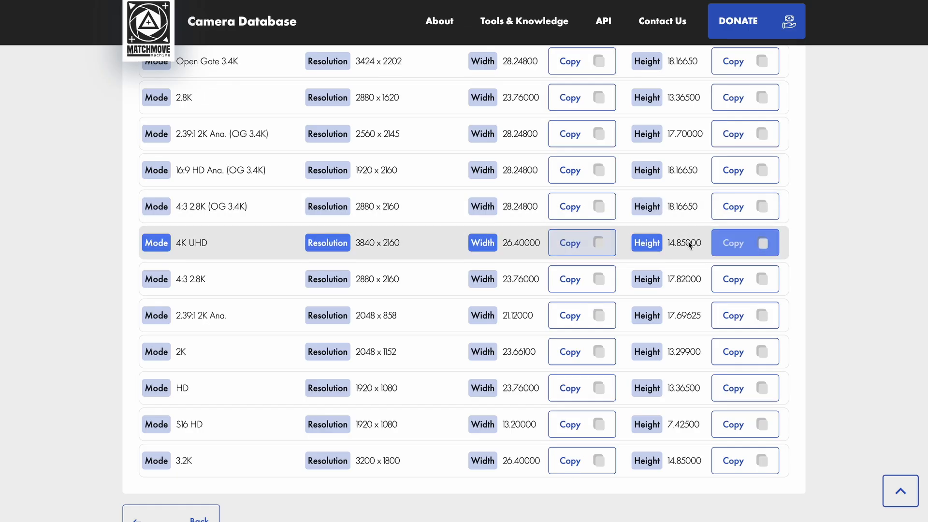
click(760, 243)
click(588, 243)
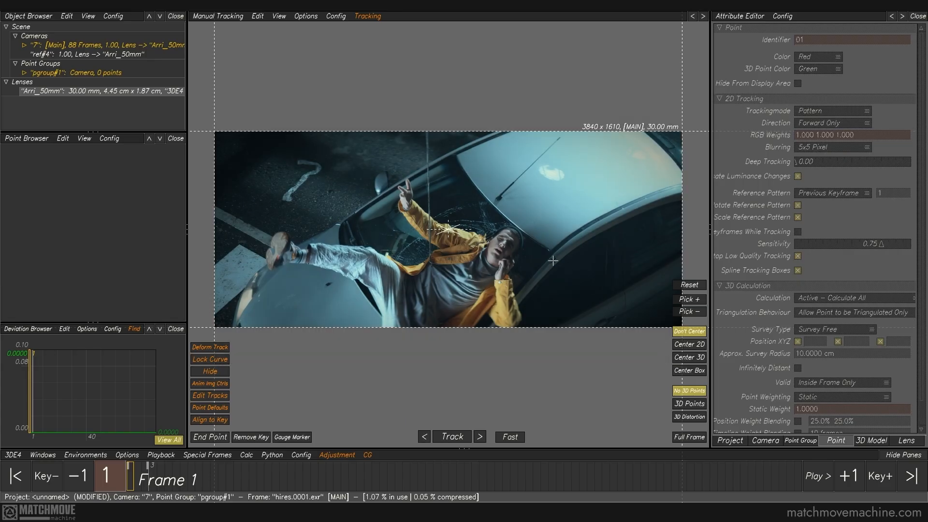
Step: Return to 3DEqualizer4 and set the Arri_50mm lens's filmback height to 2.05 cm
click(906, 441)
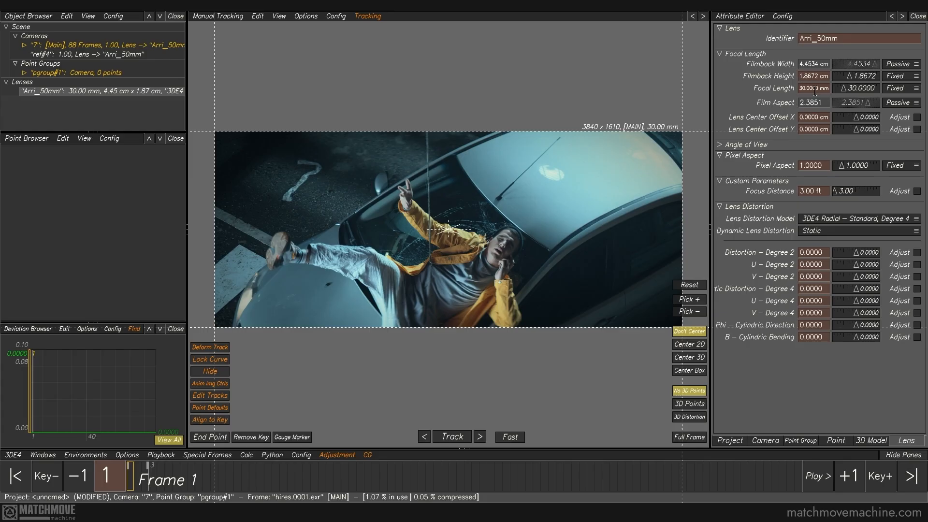
drag(850, 77, 844, 79)
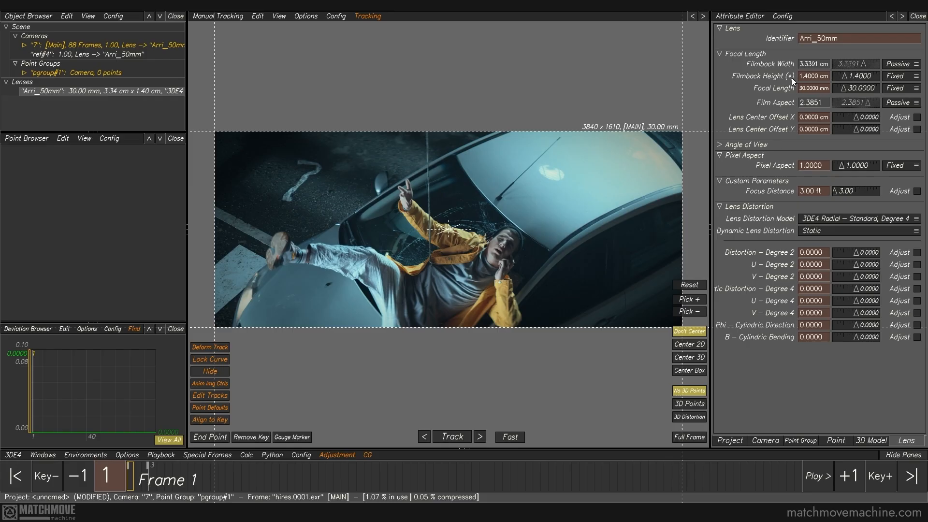
drag(846, 78, 869, 76)
Step: Change the lens's filmback width mode from Passive to Fixed
click(898, 64)
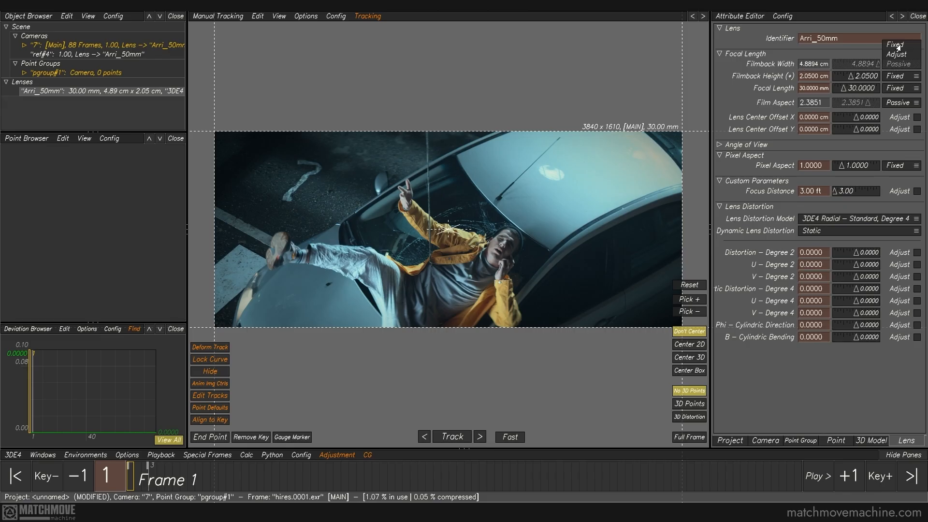
click(897, 55)
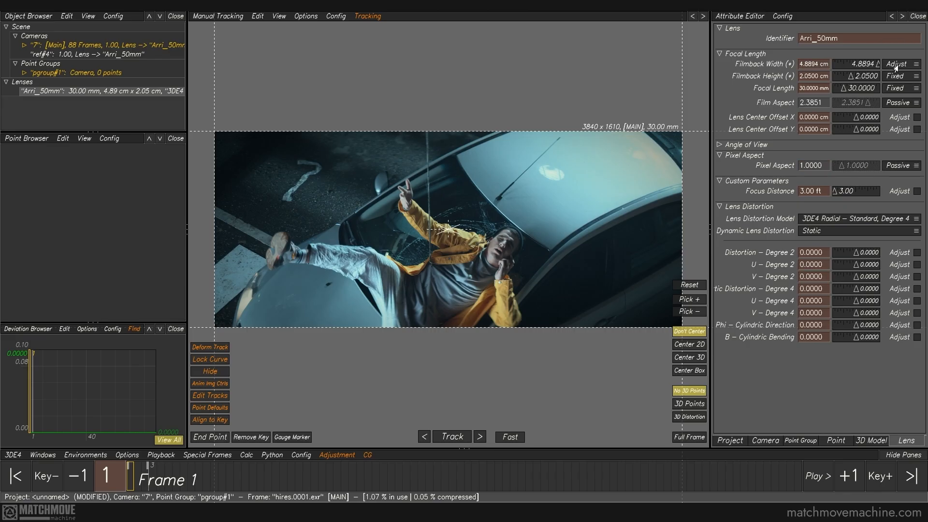
click(895, 67)
click(899, 57)
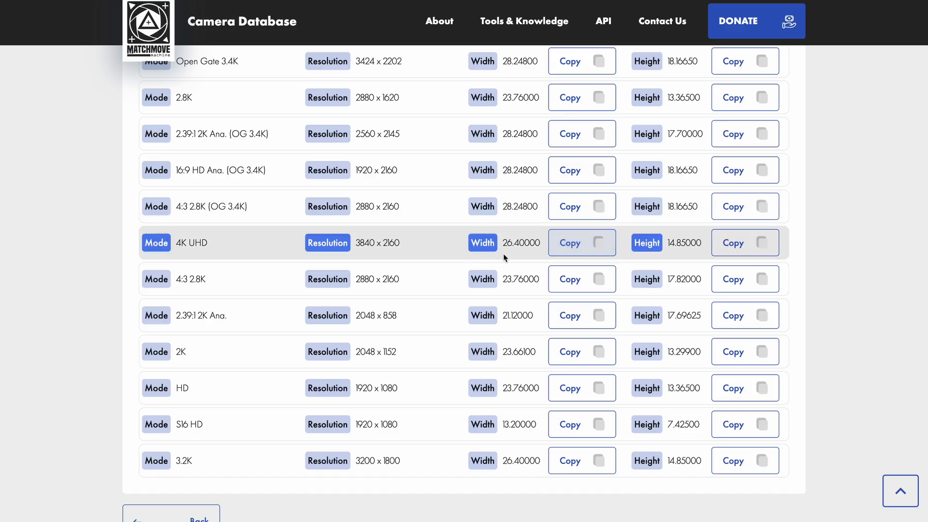
Step: Copy the 4K UHD sensor width from the Camera Database again and set the lens's filmback width to 2.64 cm
click(598, 242)
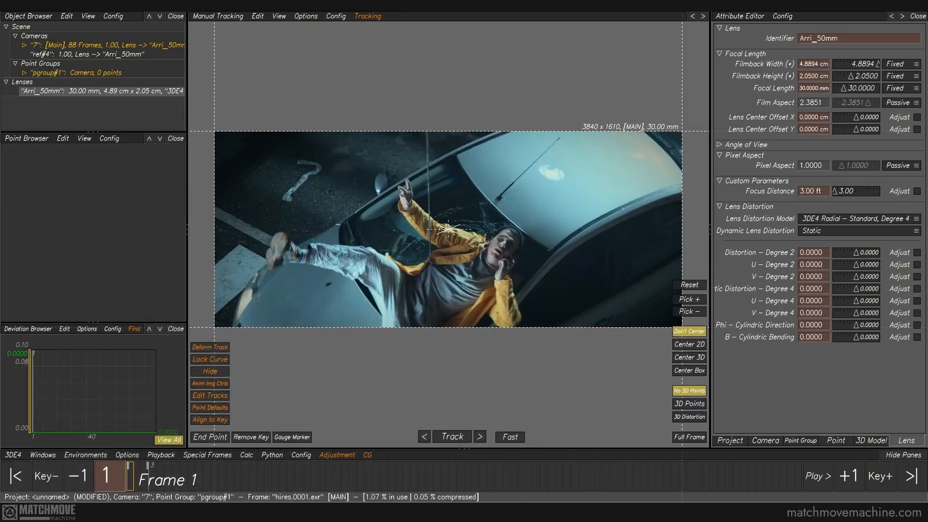
drag(822, 63, 688, 63)
text(2.64)
key(Return)
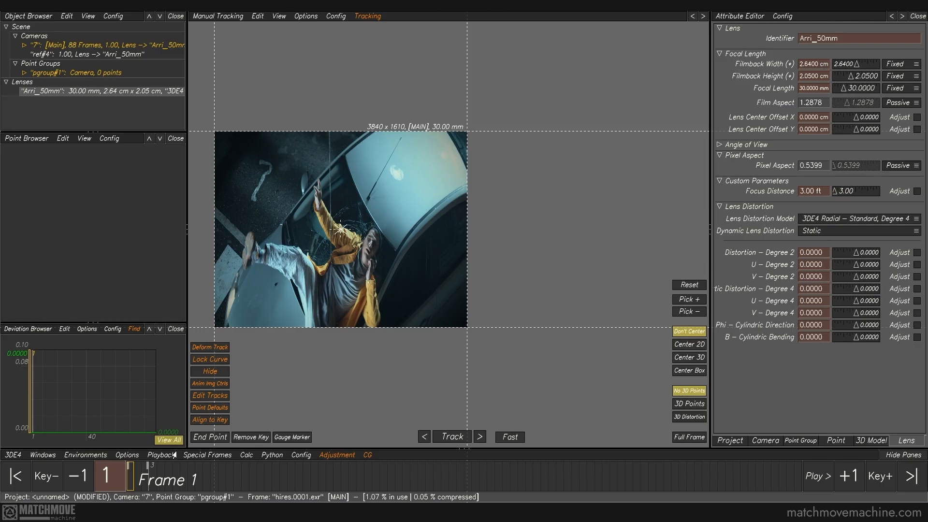
Step: In the preferences, set the interface transparency to 0.77, brightness to 0.07 and display area background to 0.25
click(130, 456)
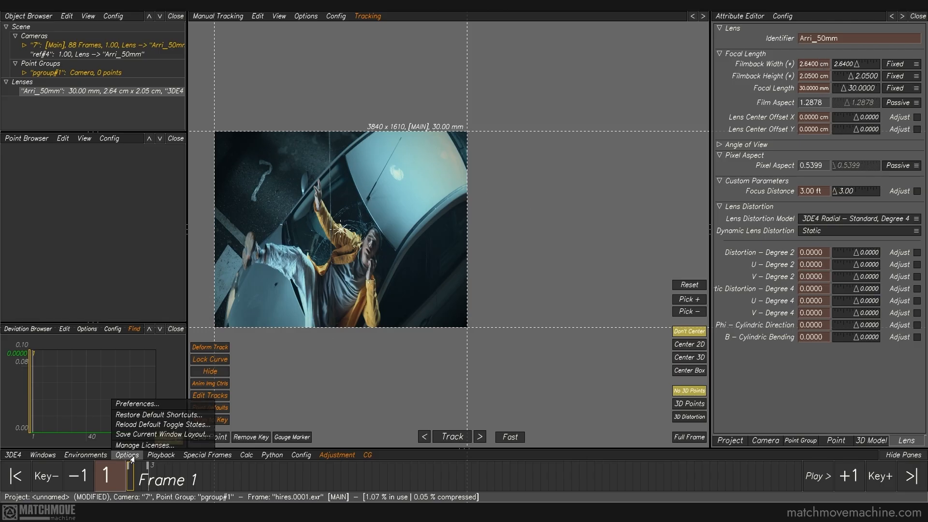
click(133, 404)
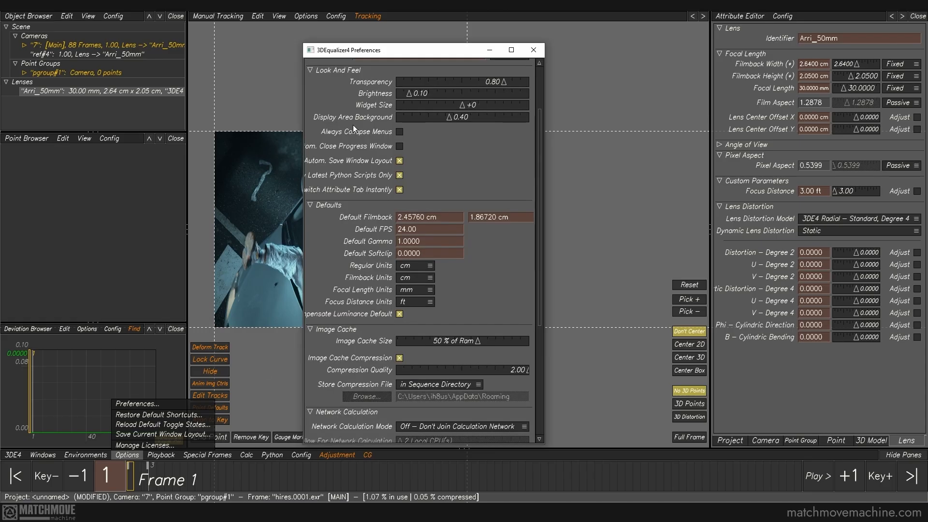
drag(504, 82, 471, 98)
drag(444, 98, 506, 102)
mouse_move(403, 109)
mouse_down()
mouse_move(382, 108)
mouse_move(414, 106)
mouse_move(399, 109)
mouse_up()
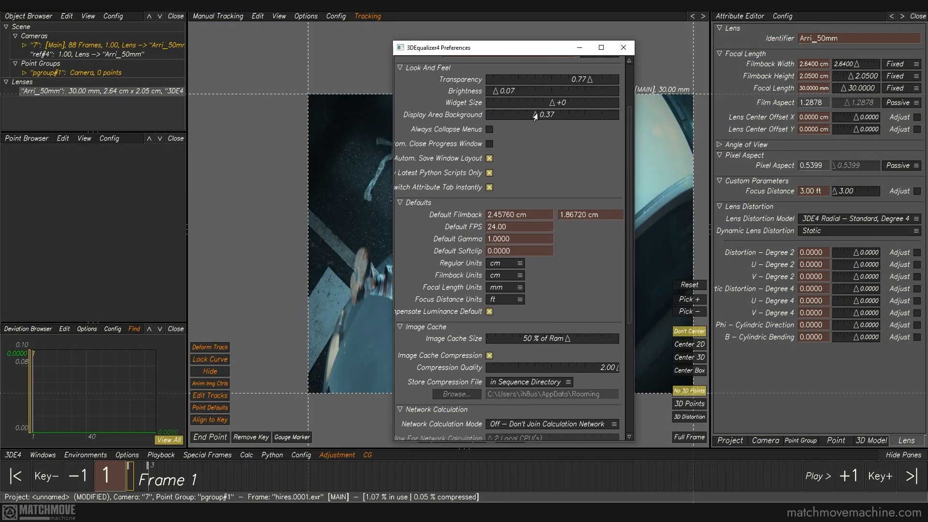
drag(535, 117, 479, 130)
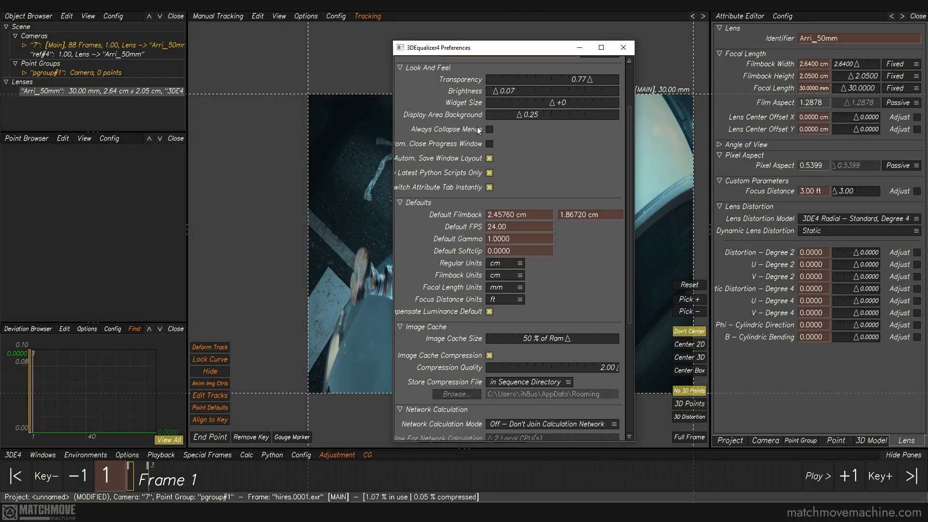
click(338, 64)
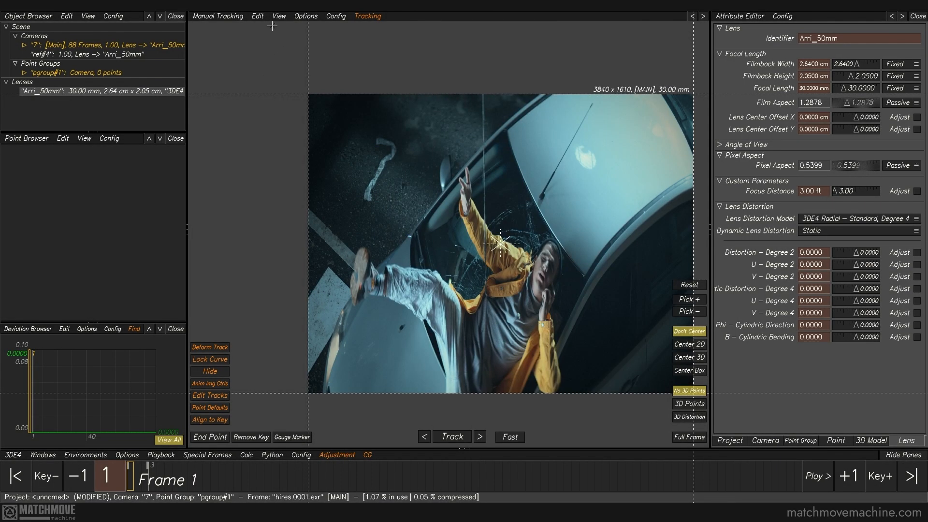
click(257, 16)
mouse_move(269, 50)
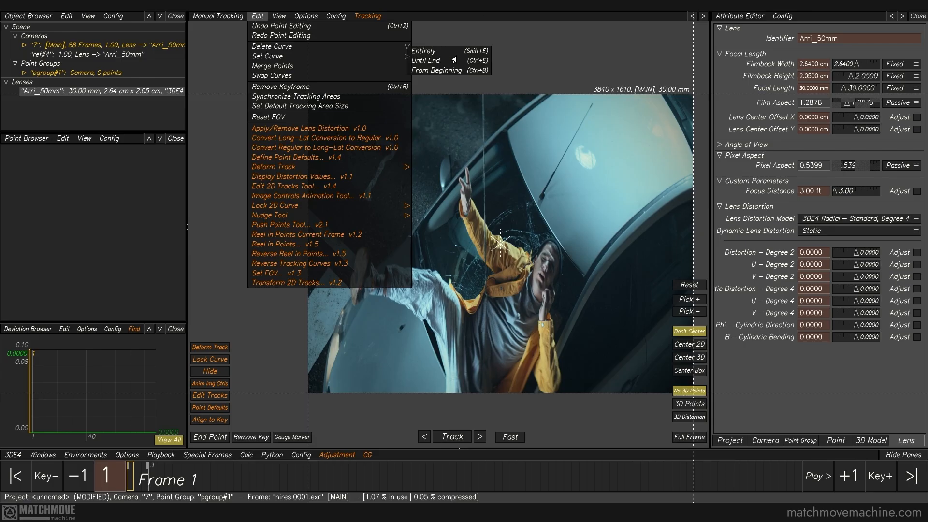
click(262, 16)
click(257, 16)
click(258, 16)
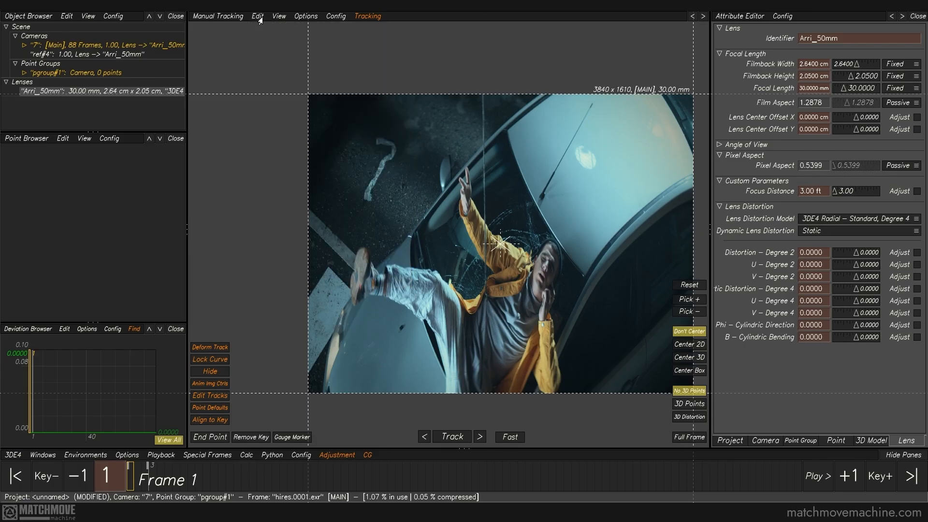
click(8, 455)
mouse_move(82, 406)
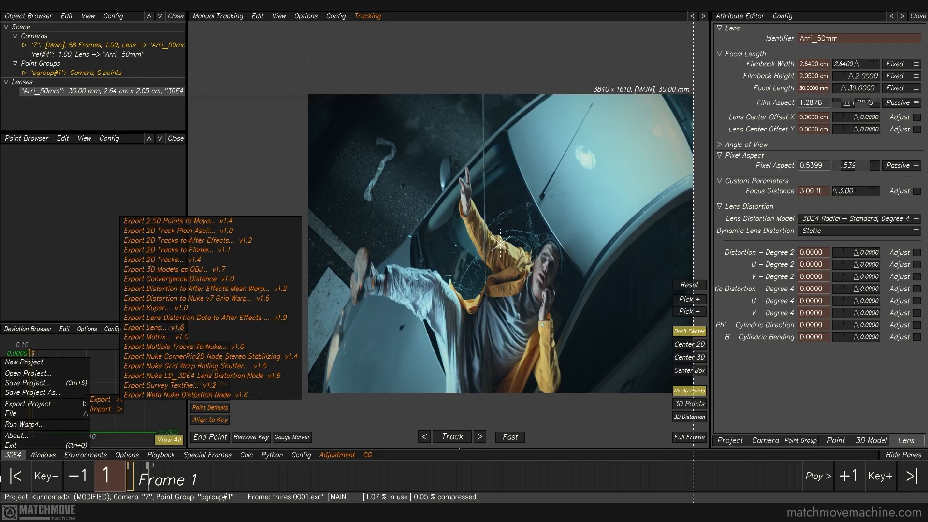
click(18, 456)
click(17, 457)
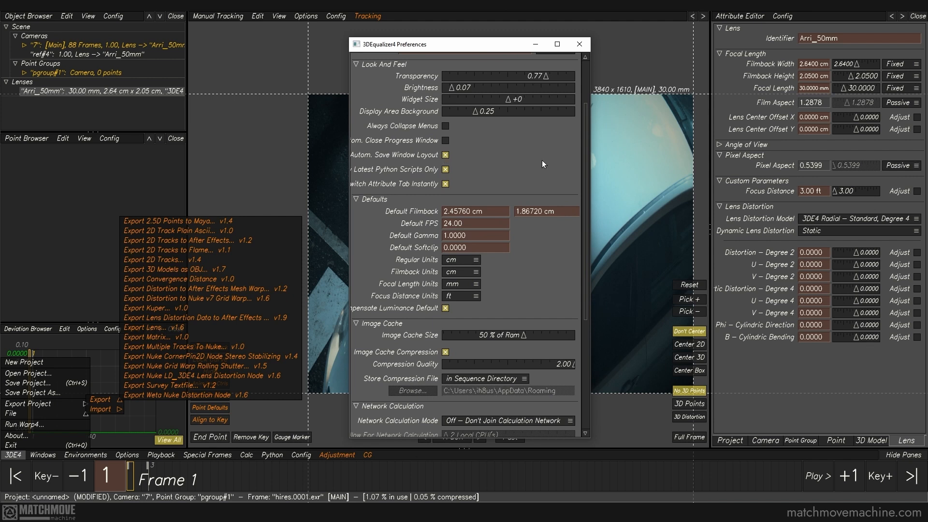
Step: Widen the preferences window and review the default filmback, FPS, gamma and regular units settings
drag(591, 164, 744, 164)
drag(634, 48, 535, 44)
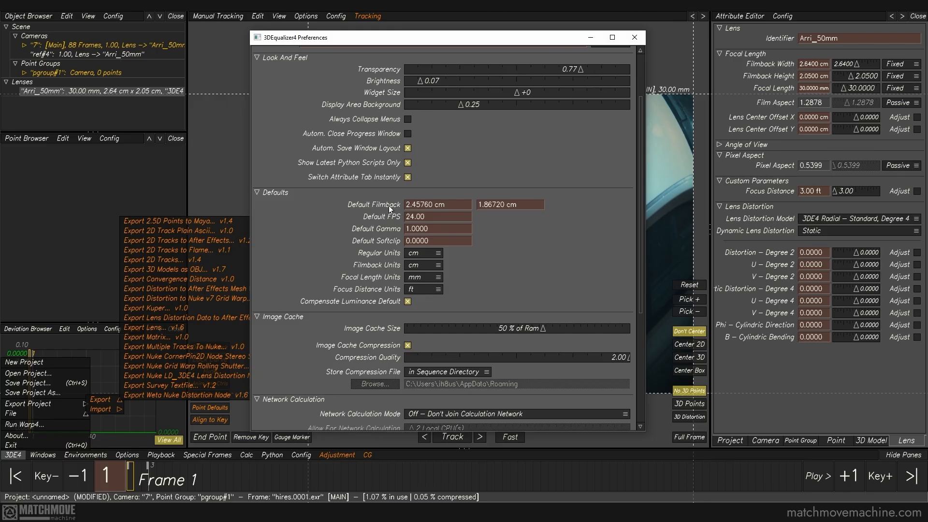
click(452, 207)
key(Tab)
key(Tab)
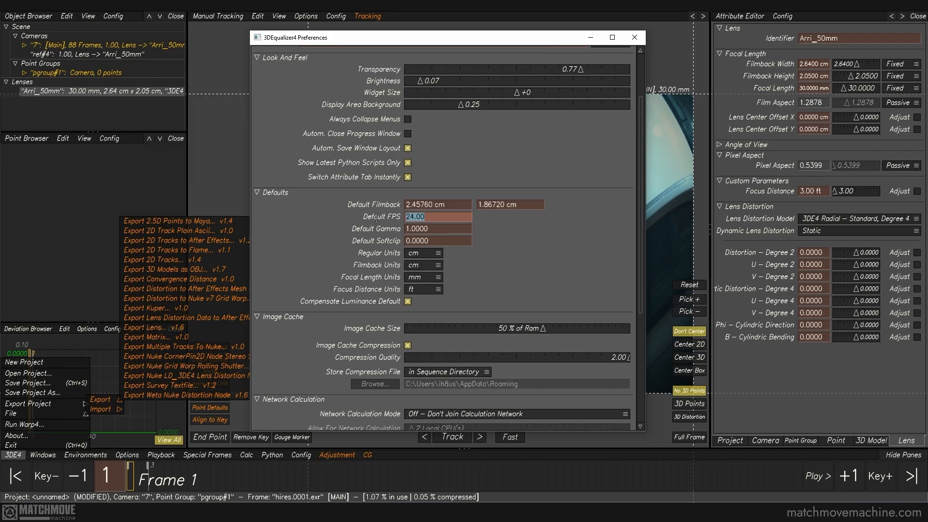
key(Tab)
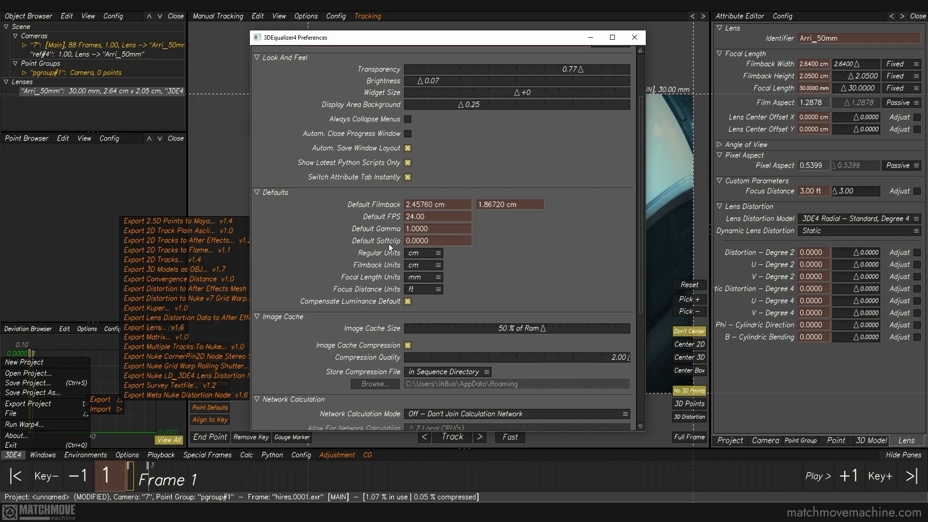
click(422, 253)
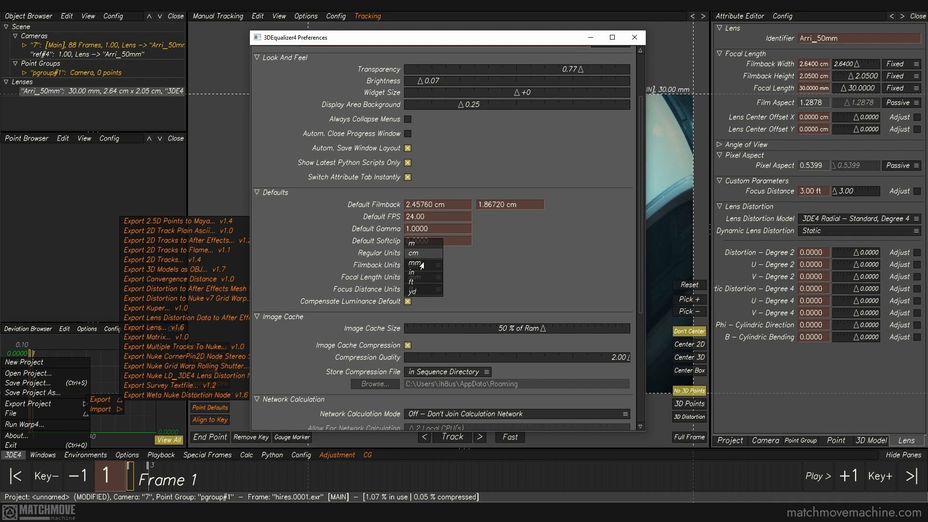
click(367, 252)
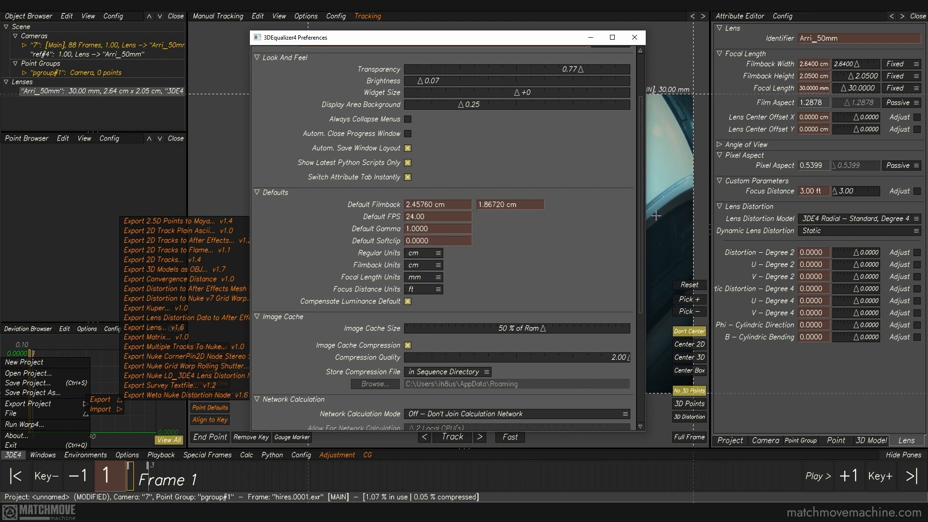
Step: Set the filmback units to mm and the focus distance units to cm, keeping focal length units in mm
click(420, 277)
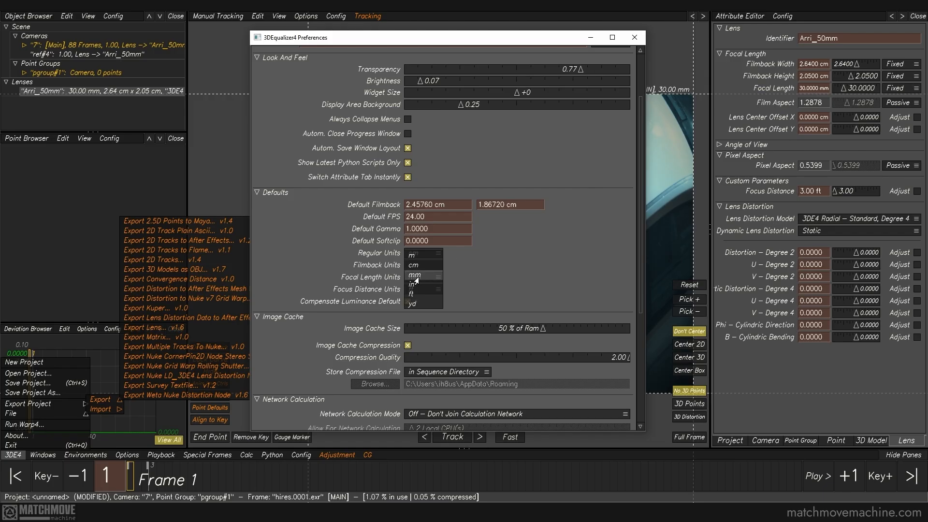
click(416, 276)
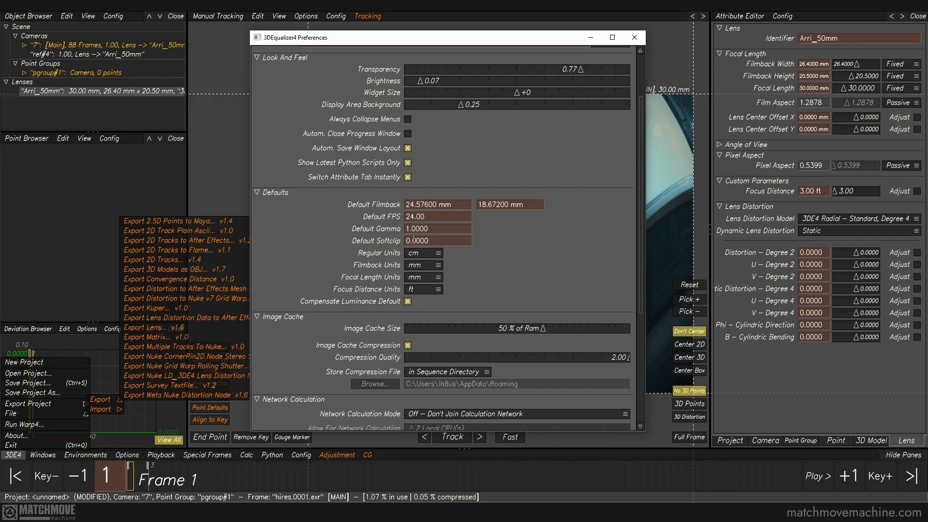
click(422, 290)
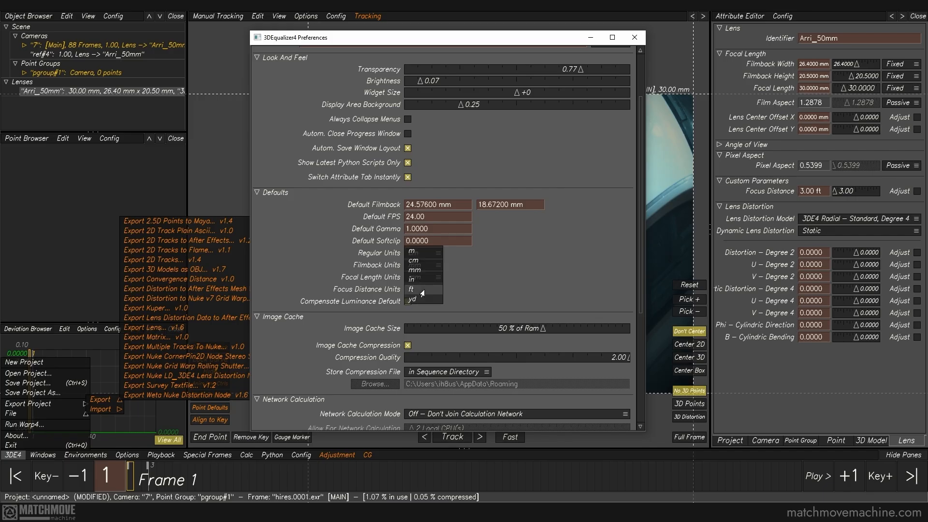
click(423, 264)
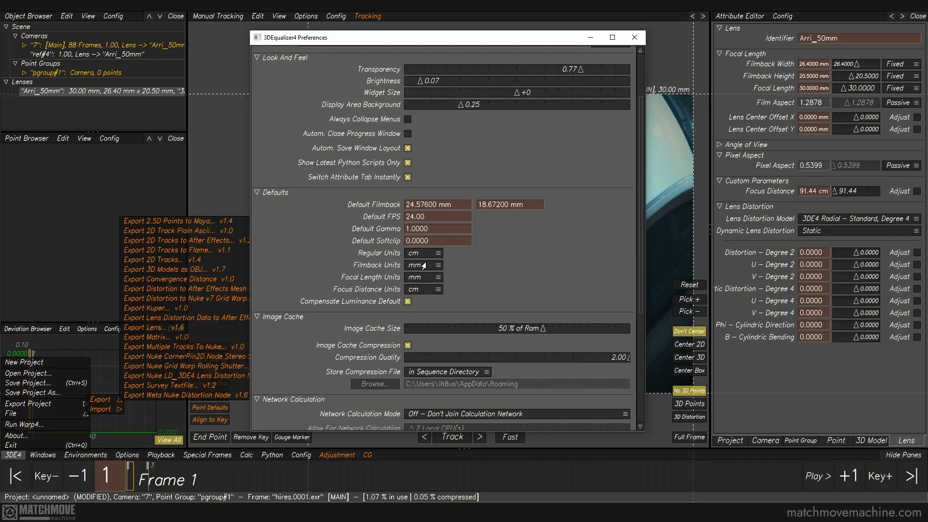
Step: Review the image cache size, compression and compression file storage options in the preferences, and close the preferences
scroll(355, 241, down, 5)
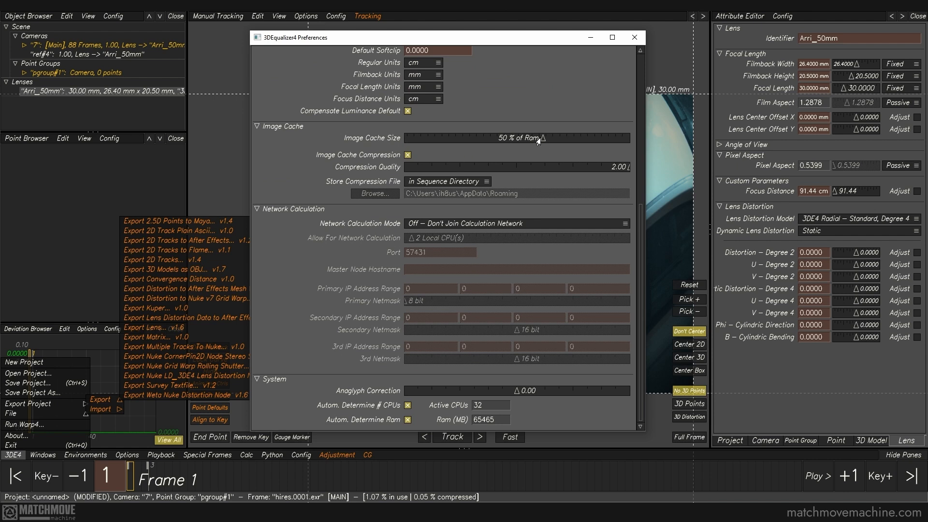
click(407, 156)
click(463, 183)
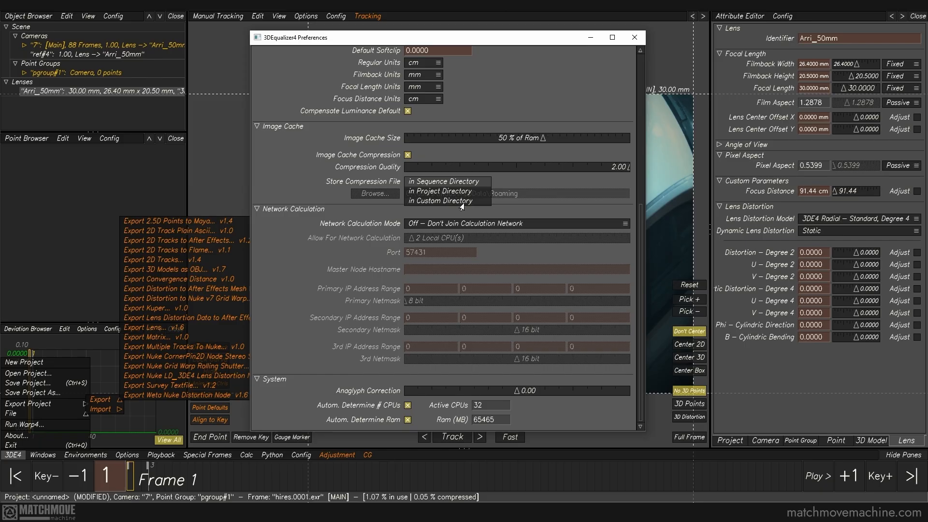
click(359, 170)
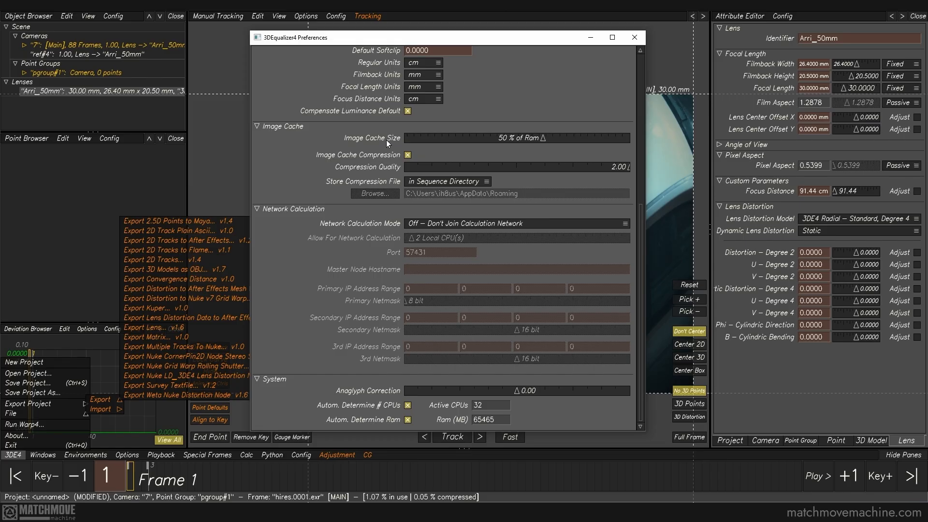
click(635, 38)
Step: Play the image sequence, stop it and return to frame 1
click(148, 467)
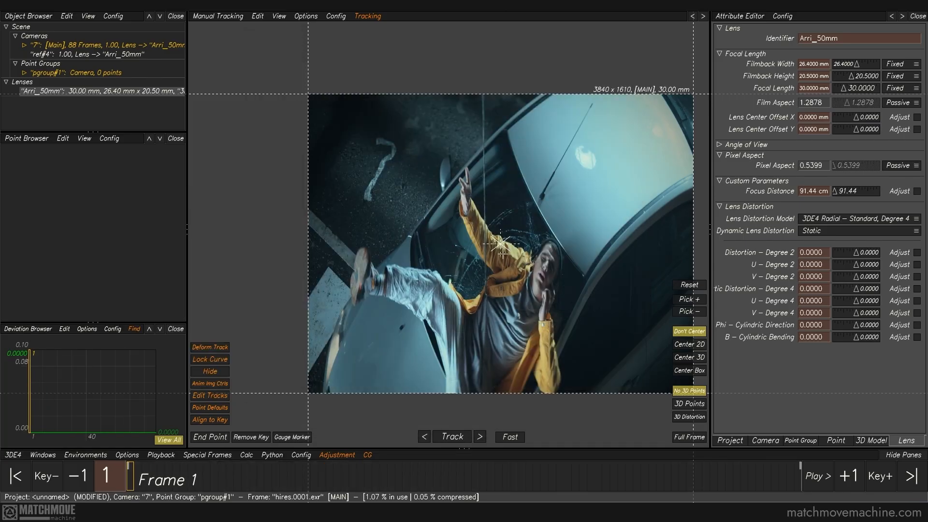
key(space)
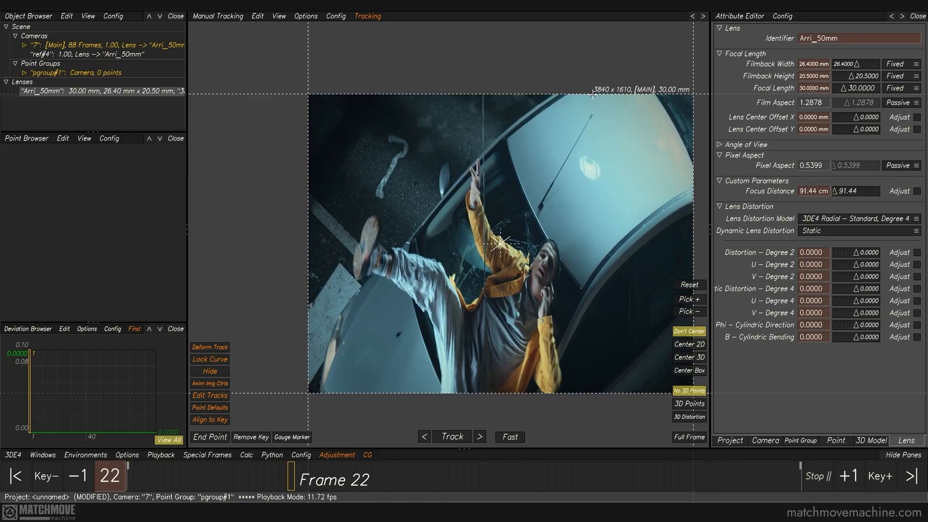
key(space)
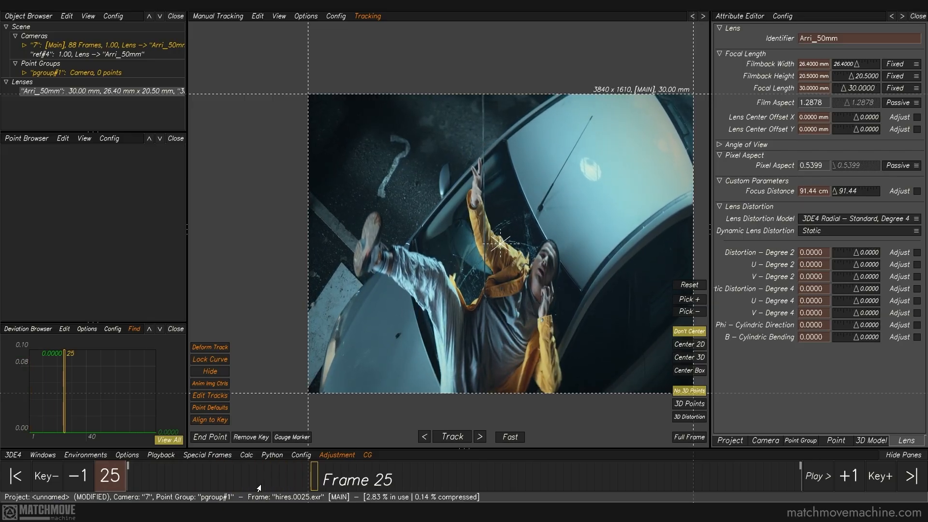
drag(257, 486, 130, 474)
Step: Export the buffer compression file for the sequence and check the generated file in the hires folder
click(160, 455)
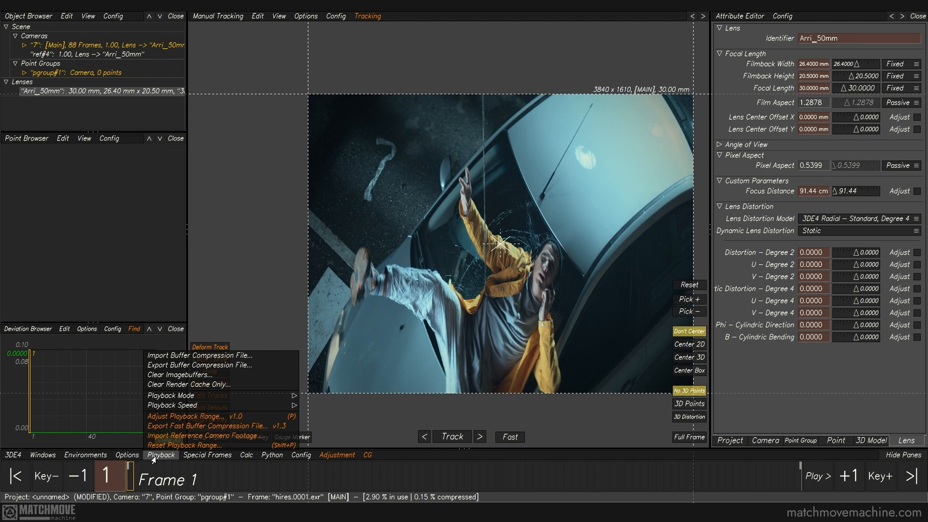
click(151, 366)
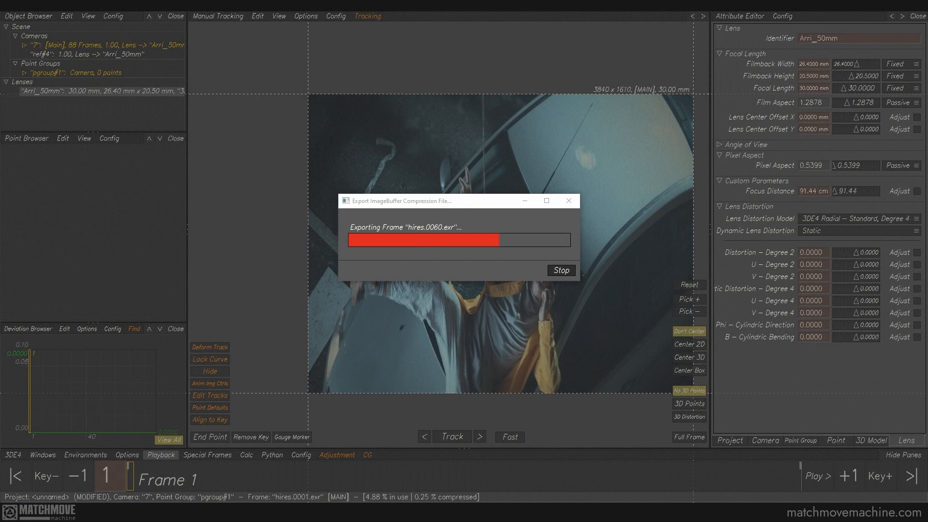
drag(927, 113, 494, 106)
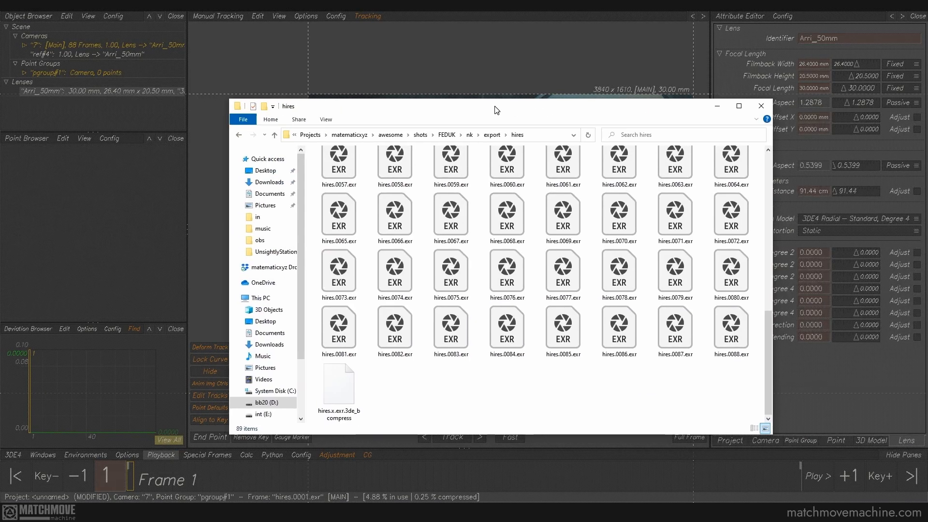
click(338, 404)
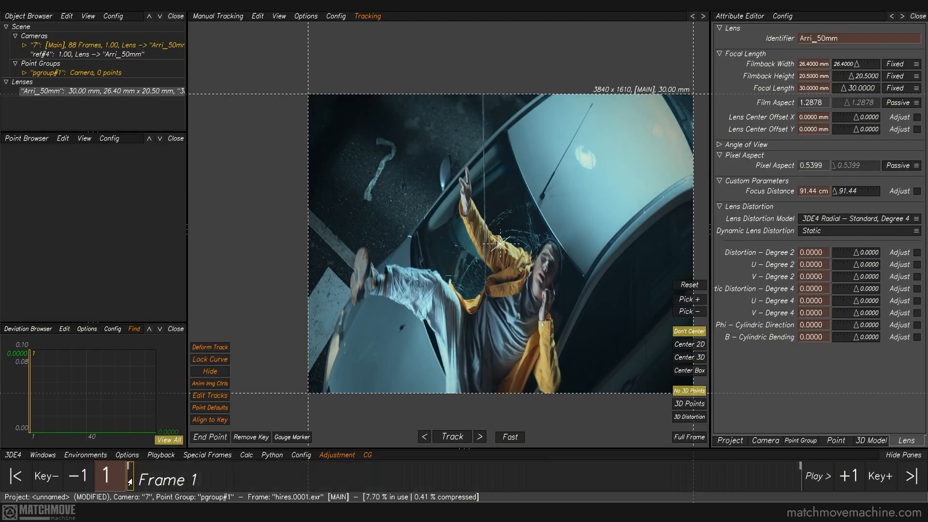
Step: Play the sequence again with the buffer compression file in use and return to frame 1
key(space)
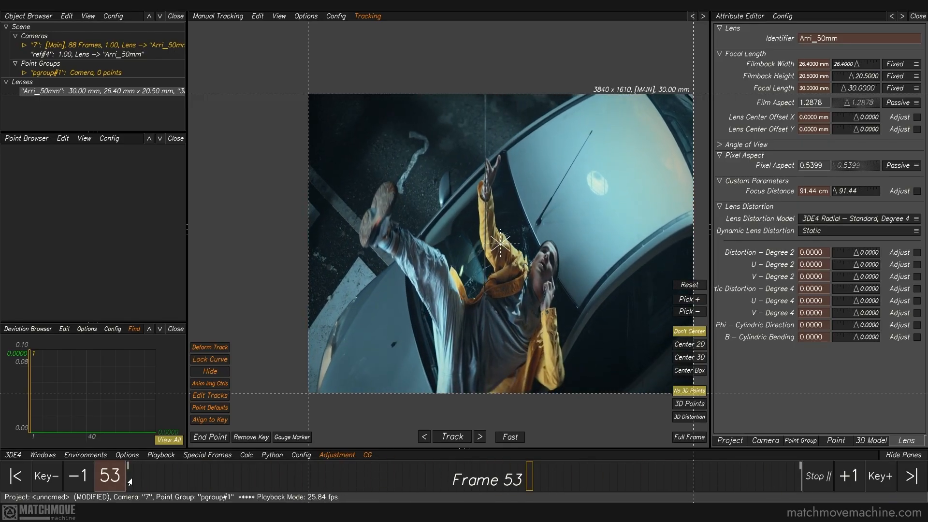
click(130, 480)
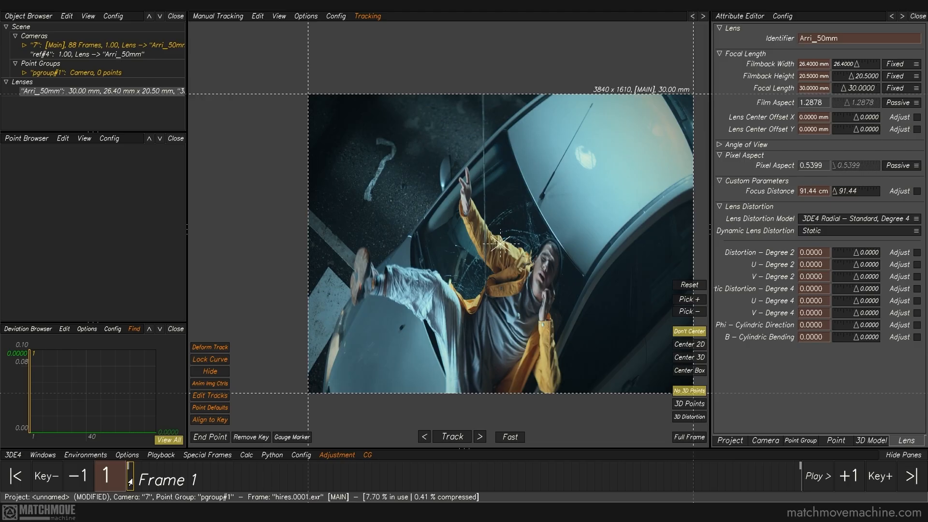
click(149, 455)
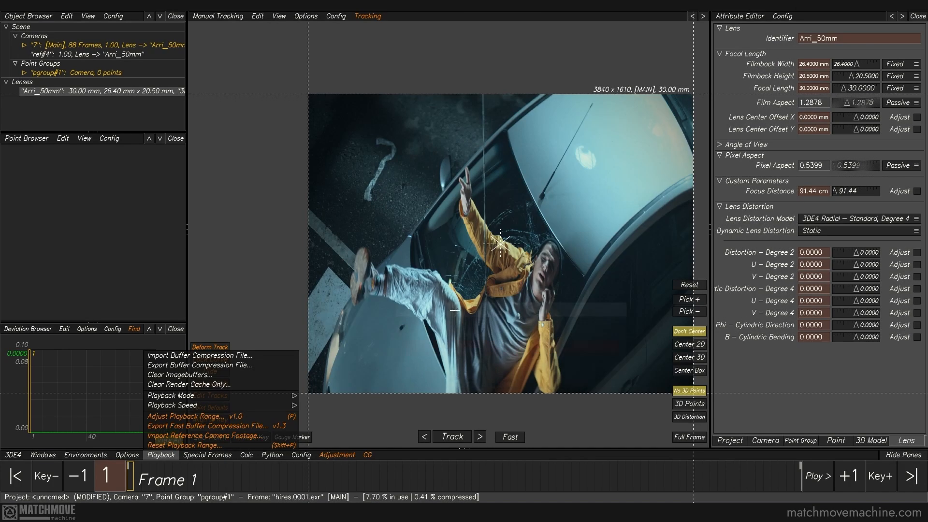
Step: Reopen the preferences, examine the image cache, network calculation and system settings, and close them
click(127, 455)
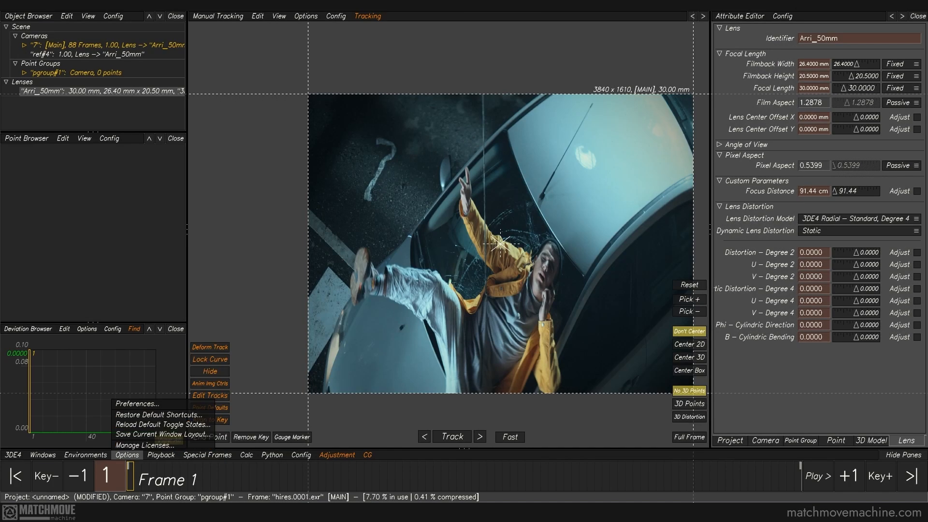
drag(502, 69, 487, 60)
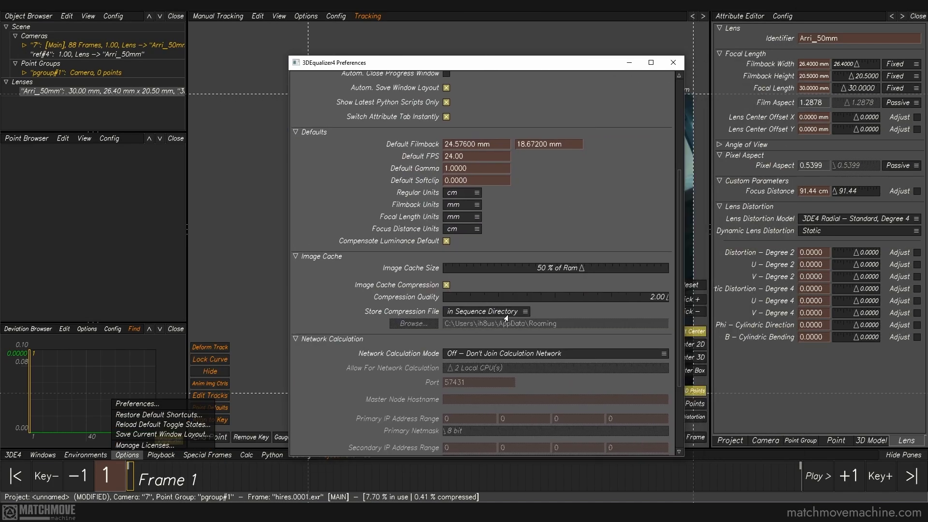
scroll(334, 358, down, 4)
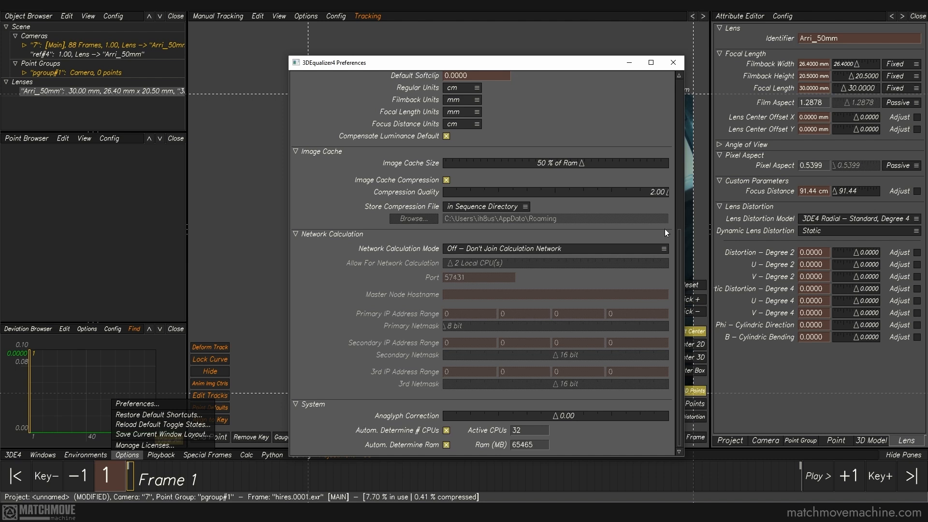
click(673, 63)
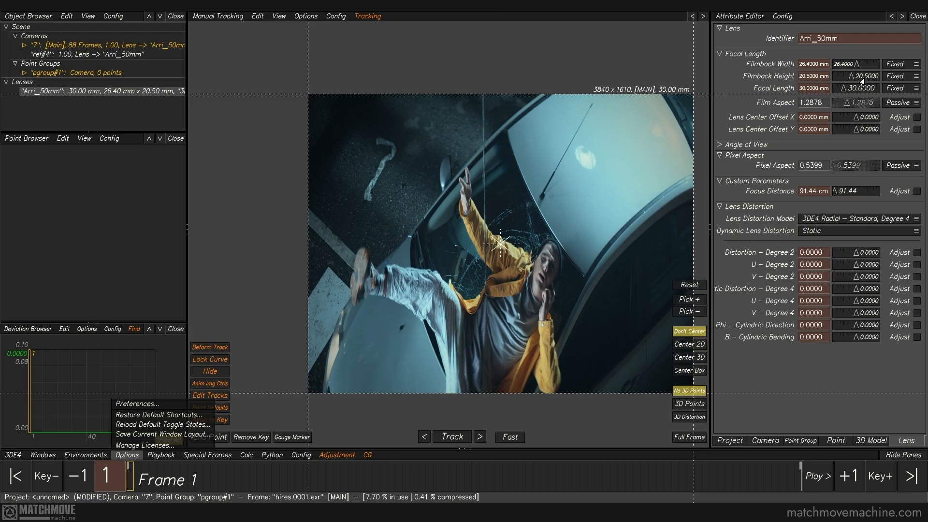
Step: Try a filmback height of 21.5 mm, and set the lens's pixel aspect to Fixed with a value of 1
mouse_move(851, 79)
mouse_down()
mouse_move(861, 78)
mouse_move(852, 83)
mouse_up()
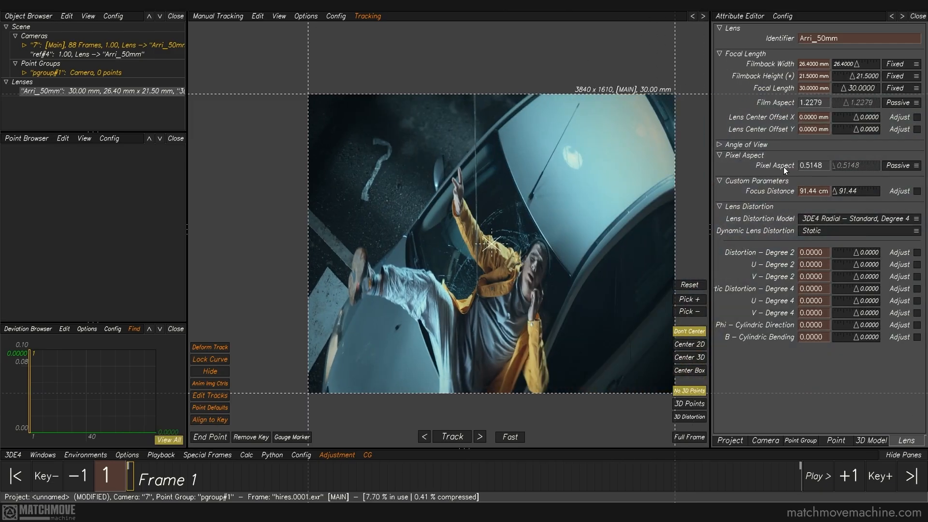
click(904, 166)
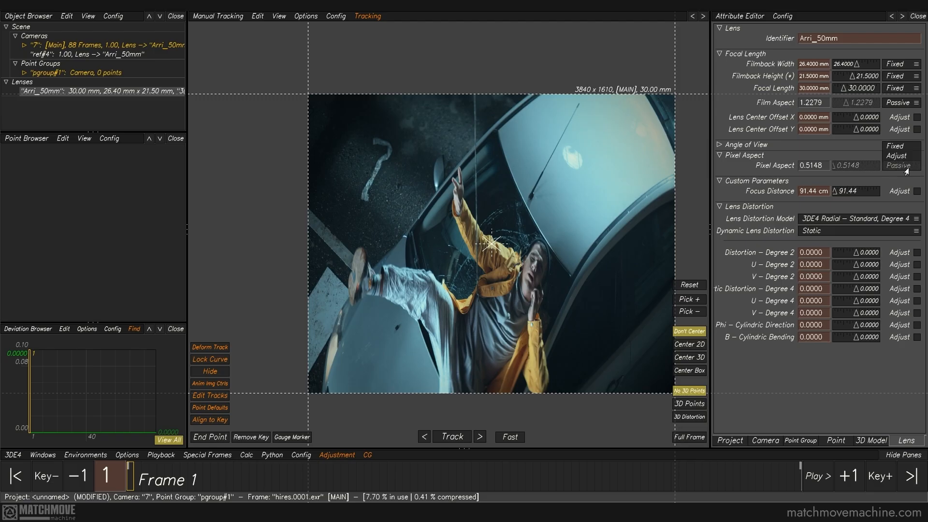
click(901, 146)
drag(828, 166, 799, 166)
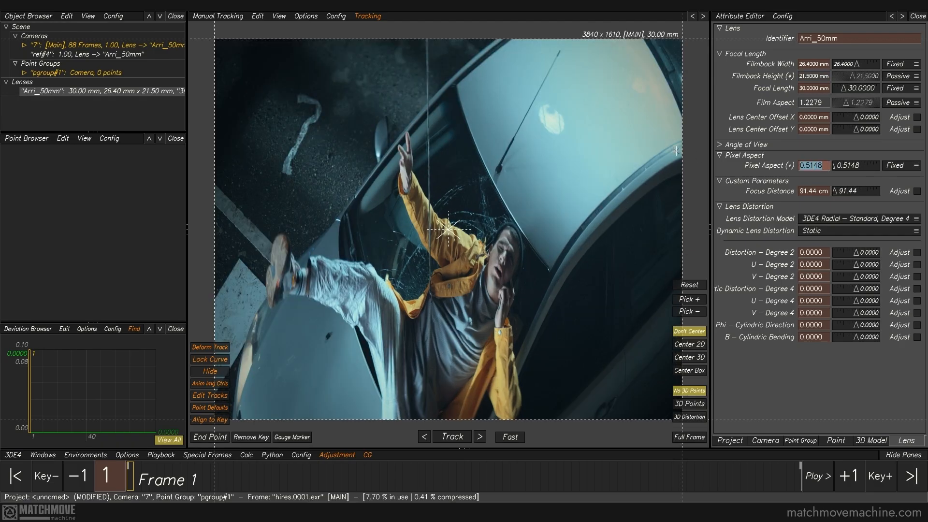
text(1)
key(Return)
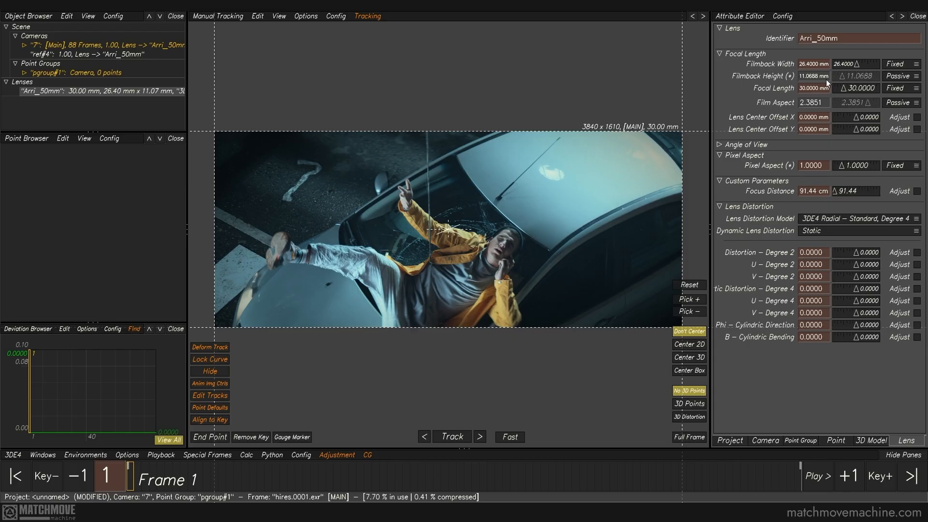
Step: Set the lens's focal length to 50 mm
click(800, 88)
text(5)
key(Return)
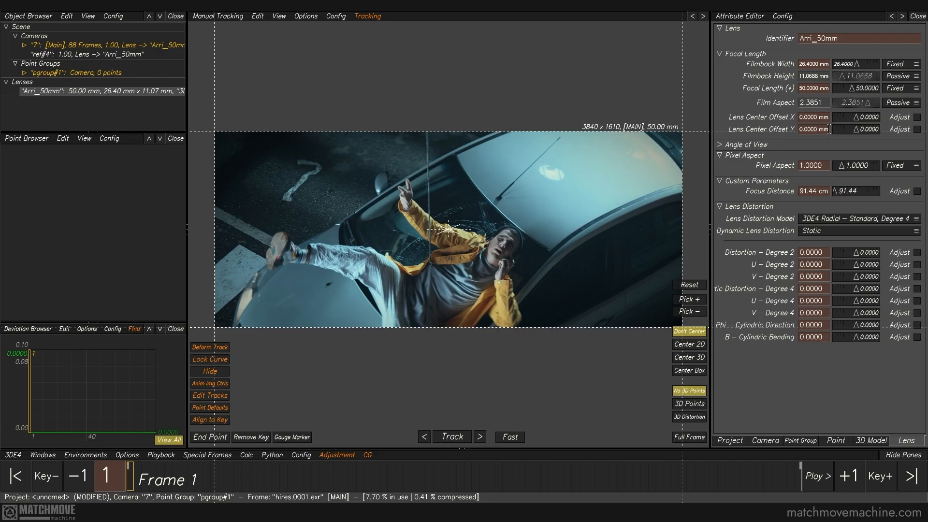
Step: Make the horizontal angle of view the driving lens parameter in place of the focal length, and collapse the angle settings
click(719, 144)
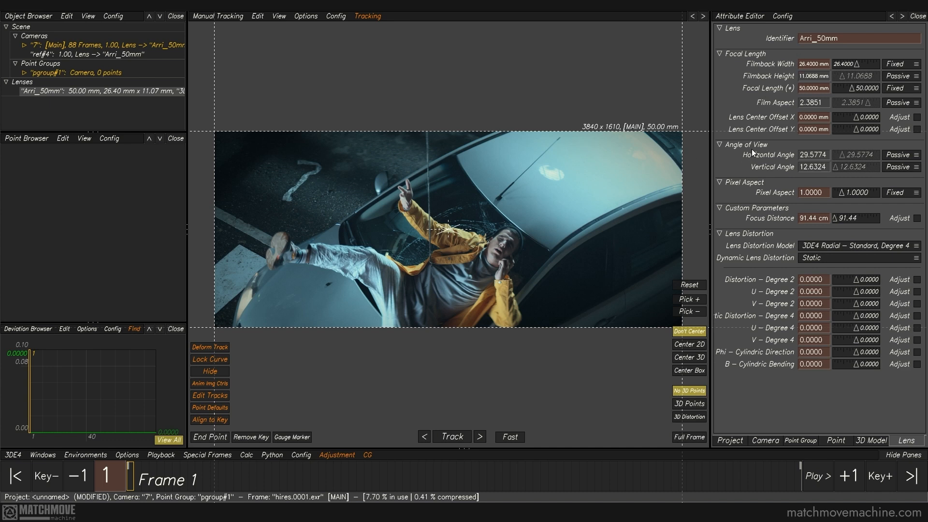
click(900, 155)
click(895, 147)
click(721, 145)
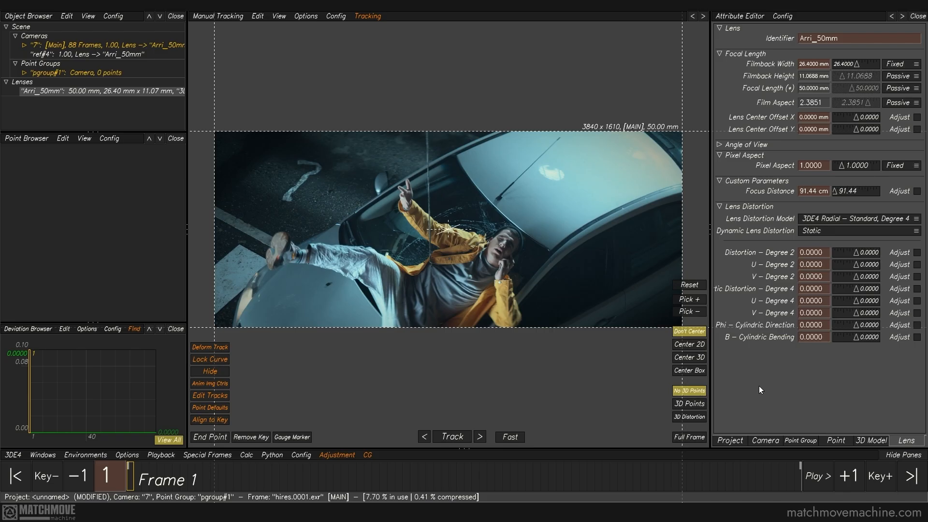
Step: Try the 3DE4 Anamorphic - Standard, Degree 4 lens distortion model, and change it to 3DE Classic LD Model
click(799, 221)
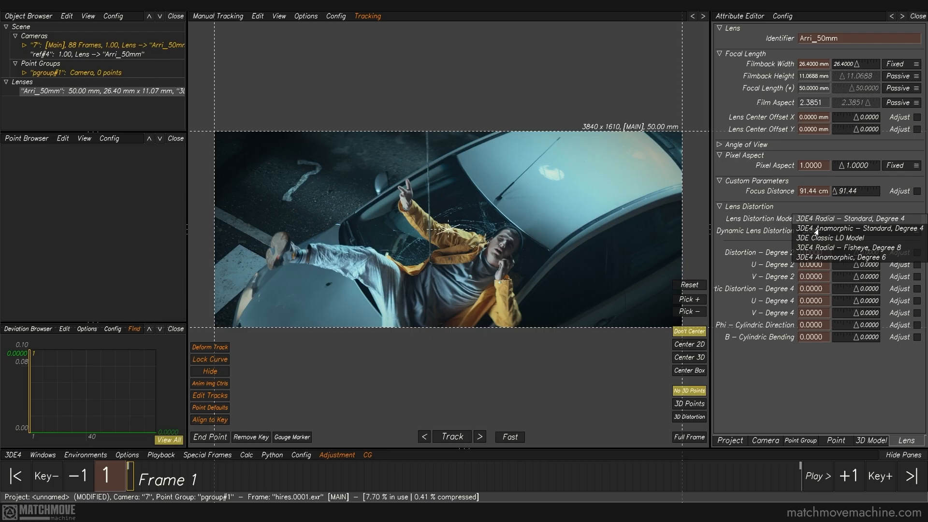
click(817, 231)
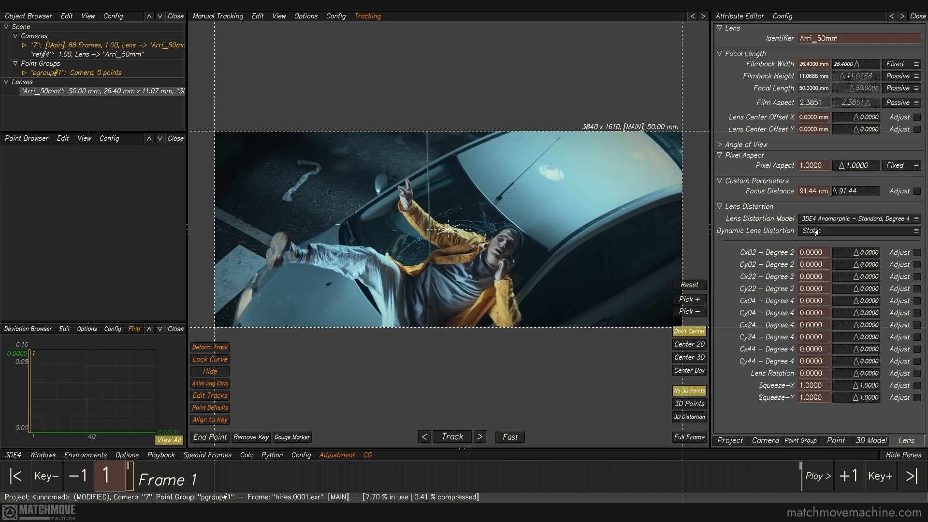
click(839, 220)
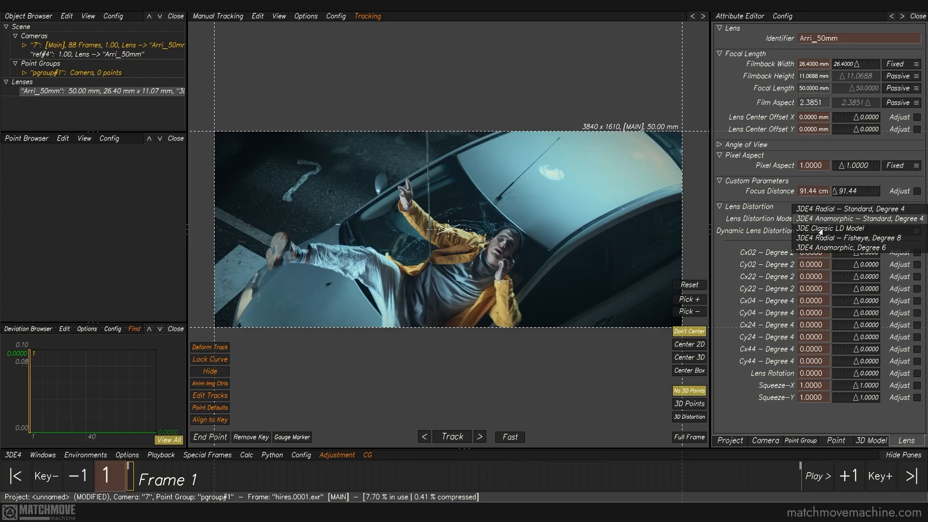
click(819, 231)
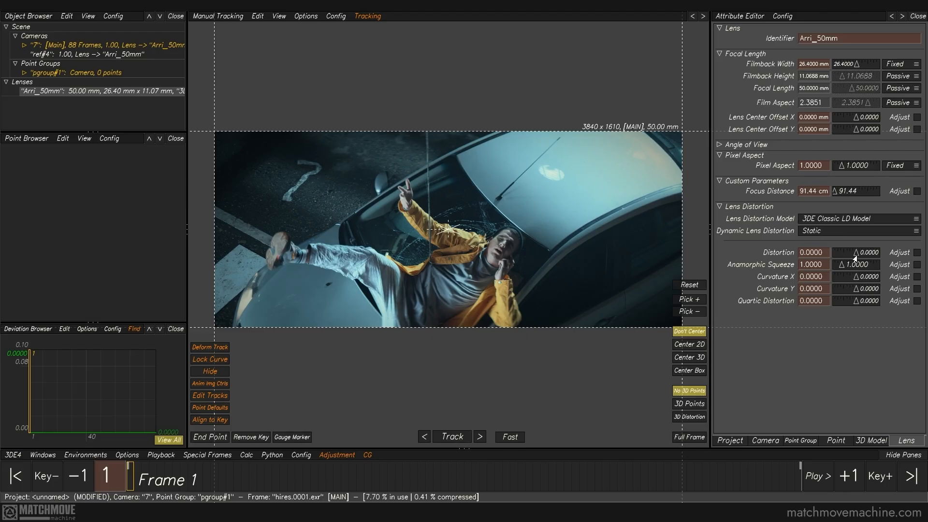
Step: In the Lineup view, set the Classic model's distortion to about 0.0612 and switch the model to 3DE4 Radial - Standard, Degree 4
key(F5)
drag(857, 253, 866, 261)
click(831, 220)
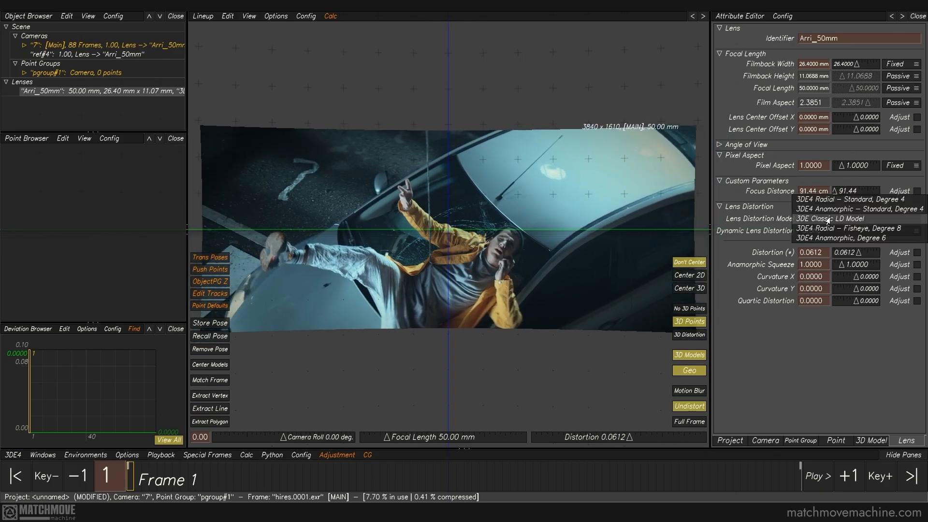
click(840, 200)
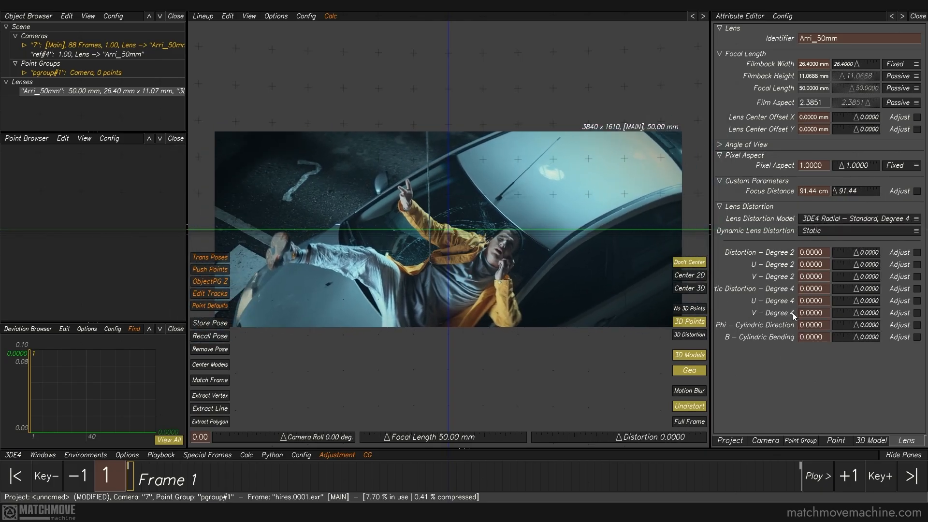
Step: Return to the 3DE Classic LD Model and reset its distortion to 0
click(831, 220)
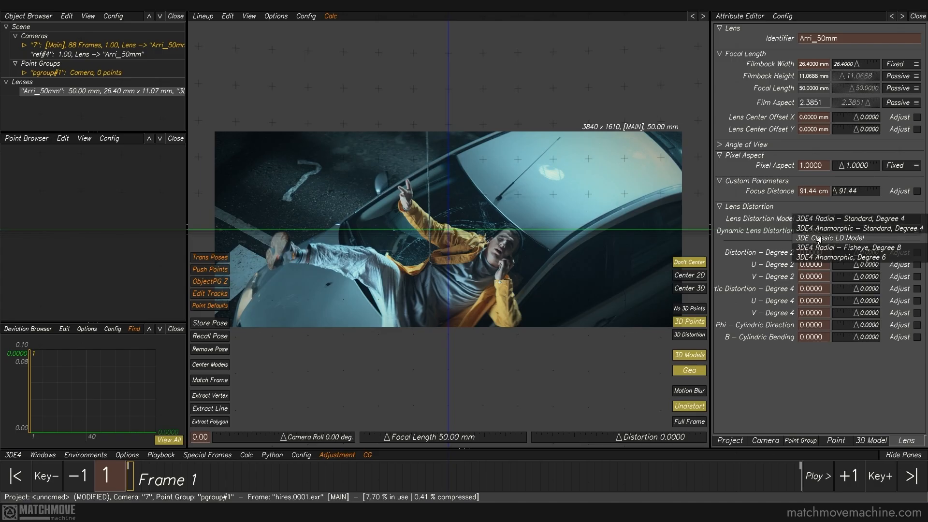
click(815, 238)
double_click(826, 252)
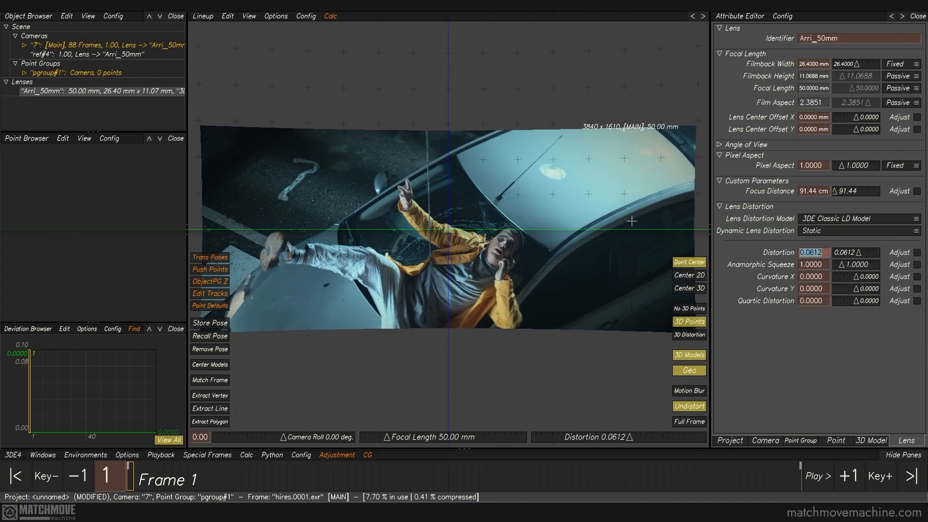
text(0)
key(Return)
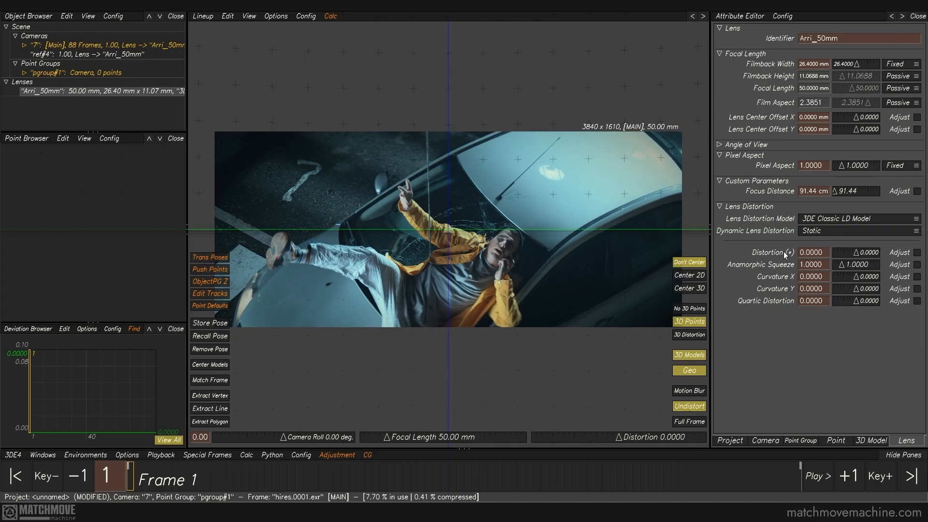
Step: Switch the lens distortion model to 3DE4 Radial - Fisheye, Degree 8
click(817, 220)
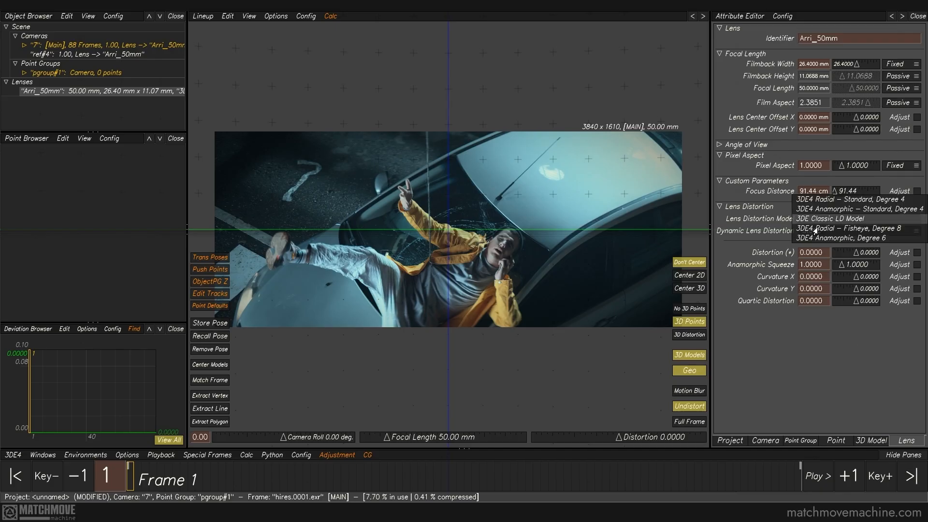
click(816, 228)
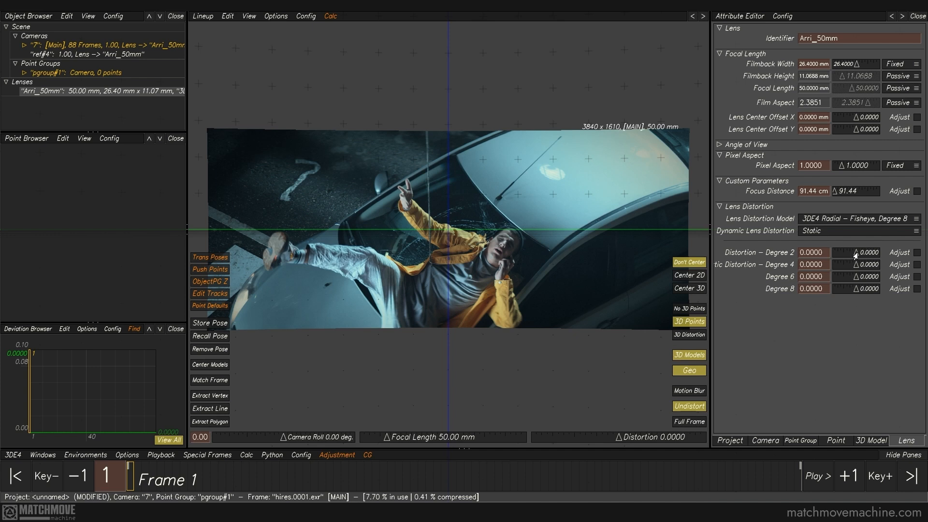
click(825, 221)
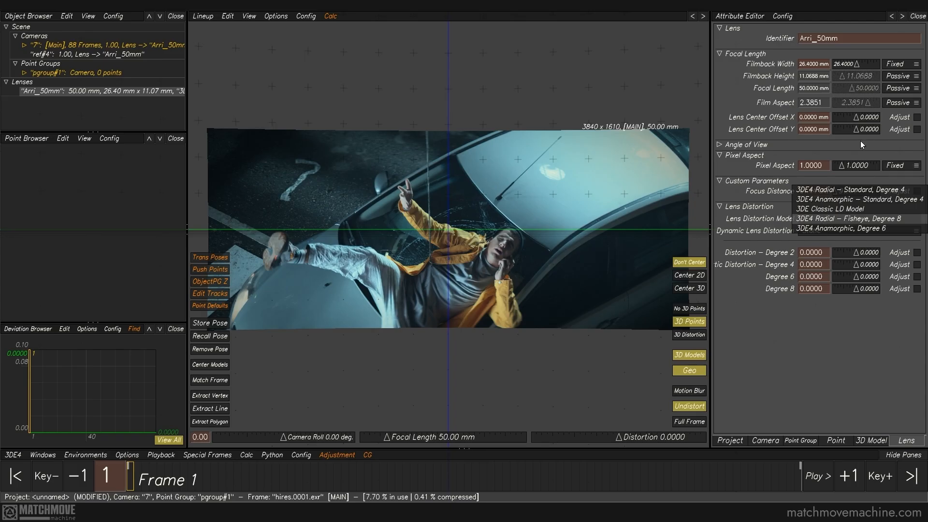
click(776, 250)
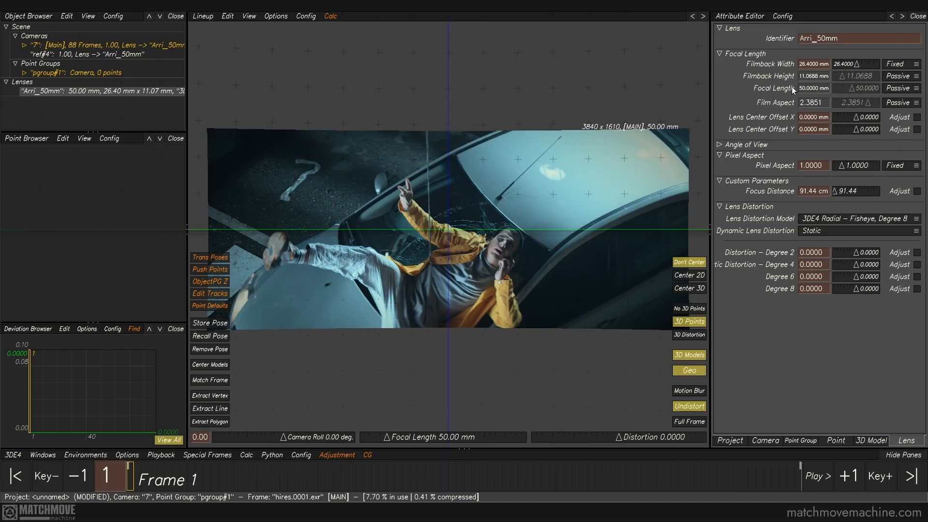
Step: Set the lens's focal length and filmback width to Fixed, checking how the angle of view parameters respond
click(720, 145)
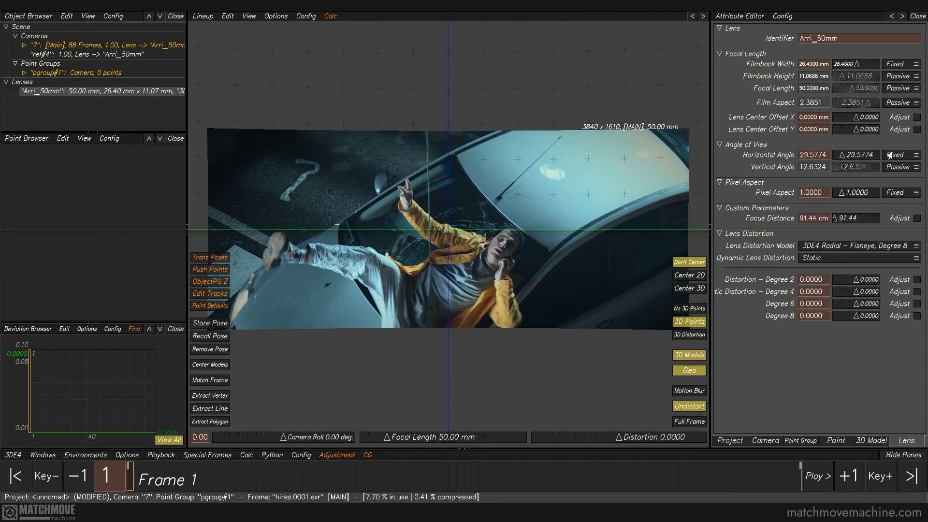
click(891, 87)
click(902, 74)
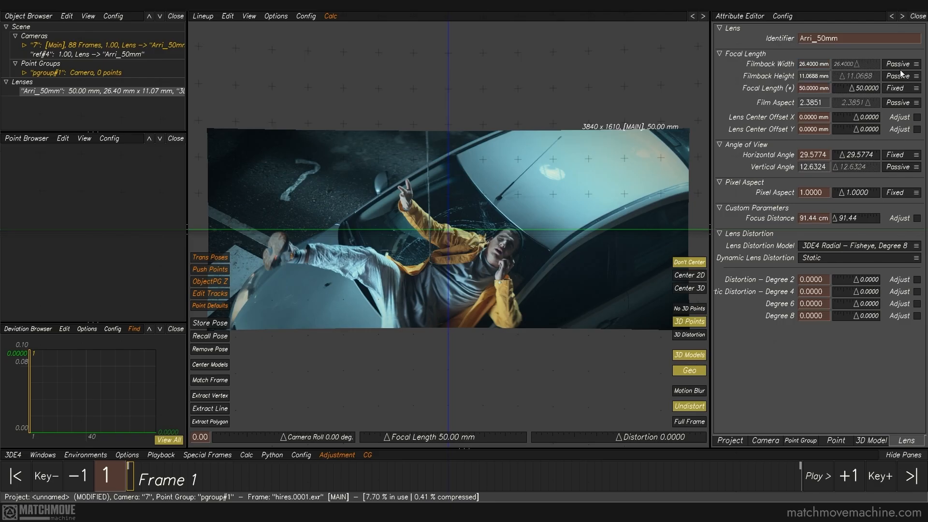
click(899, 65)
click(894, 45)
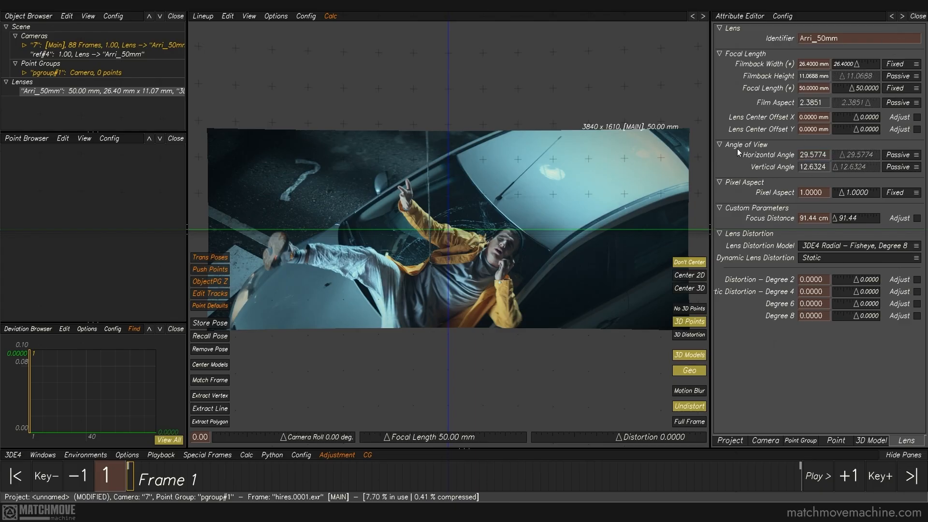
click(719, 145)
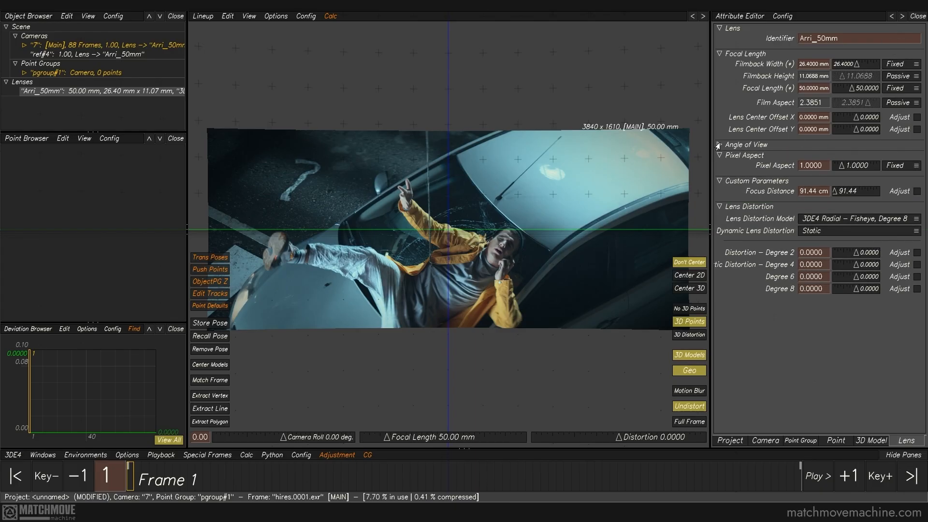
Step: Try the 3DE Classic LD Model, switch to 3DE4 Anamorphic, Degree 6, and look through its coefficients
mouse_move(852, 91)
mouse_down()
mouse_move(833, 92)
mouse_move(861, 92)
mouse_up()
click(817, 219)
click(822, 209)
click(822, 219)
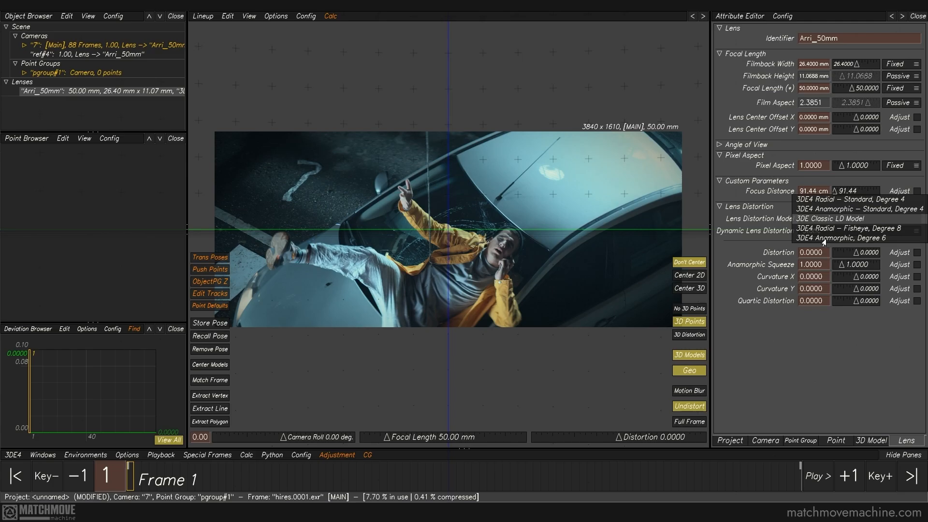
click(822, 238)
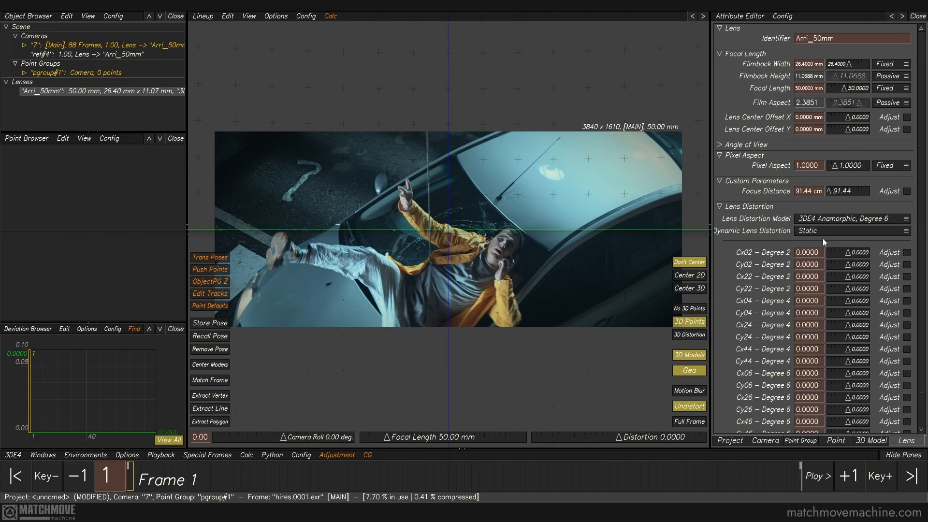
scroll(764, 275, down, 2)
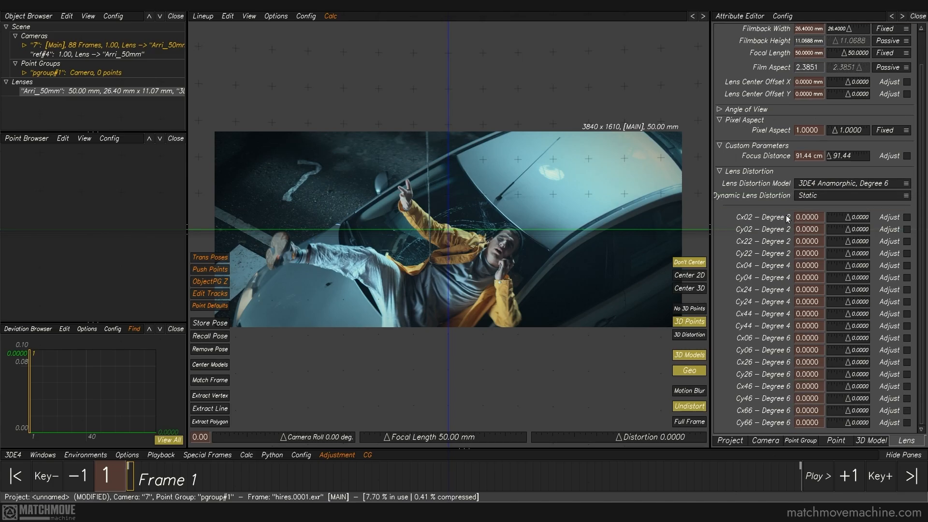
Step: Compare the parameters of 3DE4 Anamorphic - Standard, Degree 4 with those of 3DE4 Anamorphic, Degree 6
click(832, 186)
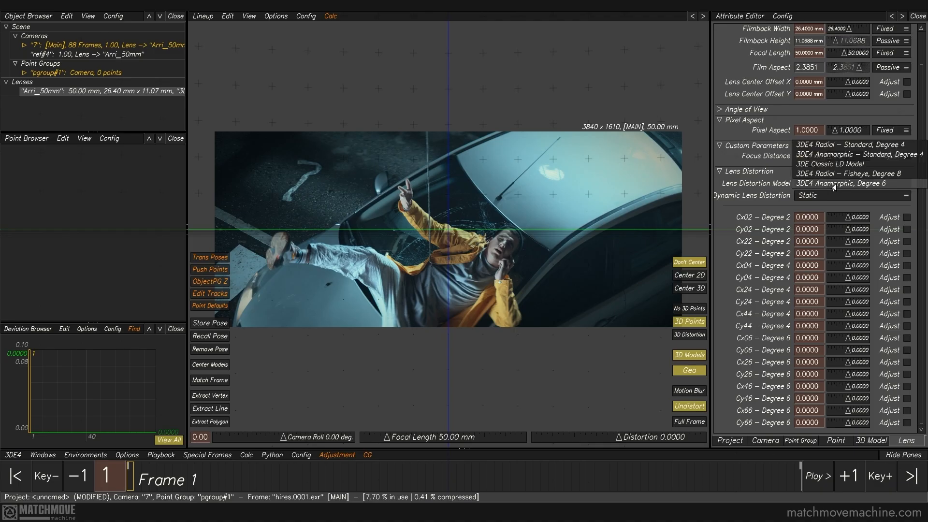
click(856, 155)
click(835, 217)
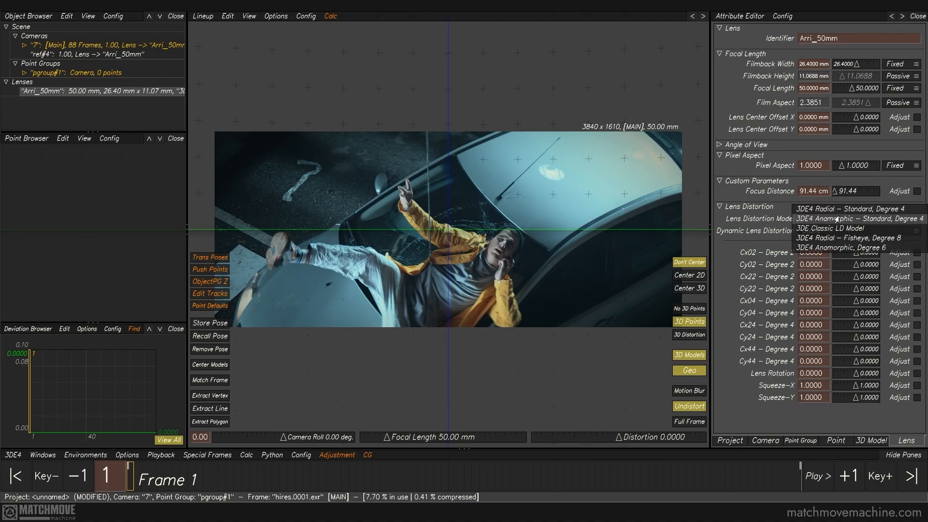
click(825, 248)
scroll(761, 288, down, 2)
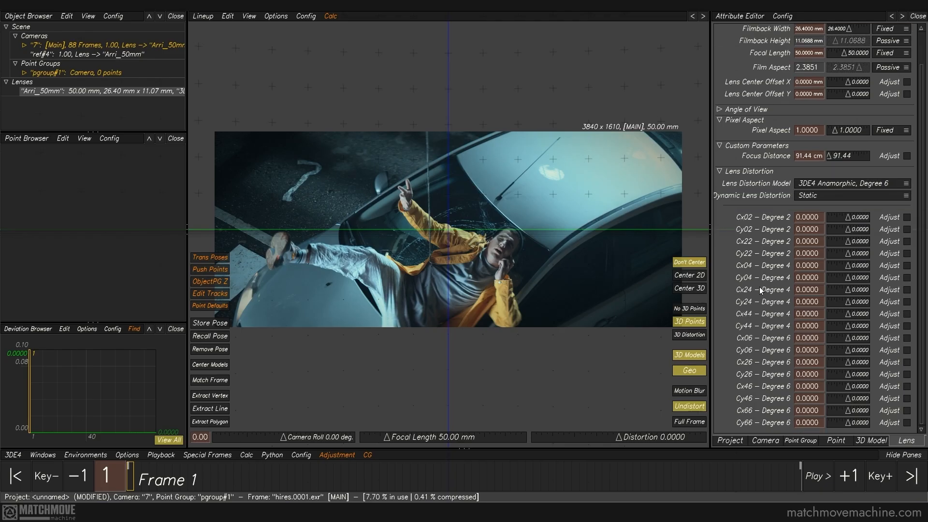
scroll(761, 290, up, 2)
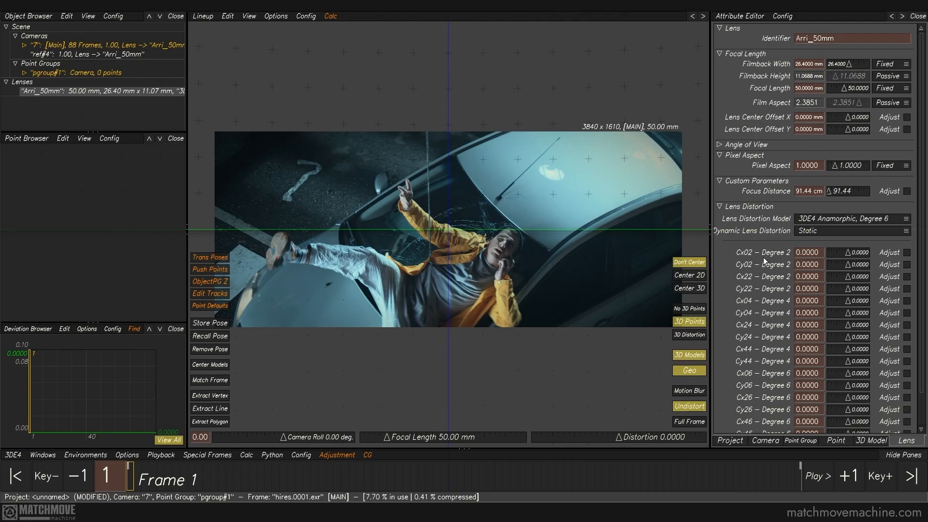
Step: Set the lens distortion model to 3DE4 Radial - Standard, Degree 4, and stop the footage playback, returning to frame 1
click(806, 219)
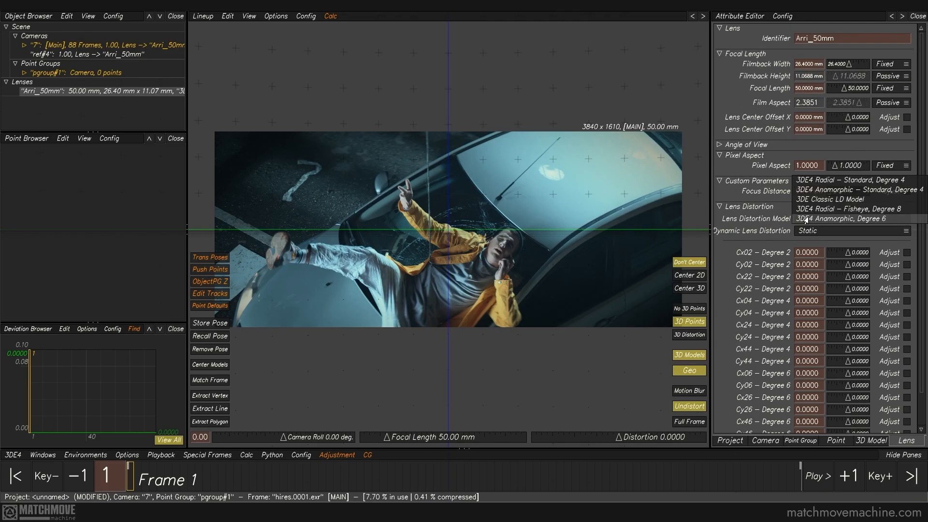
click(814, 182)
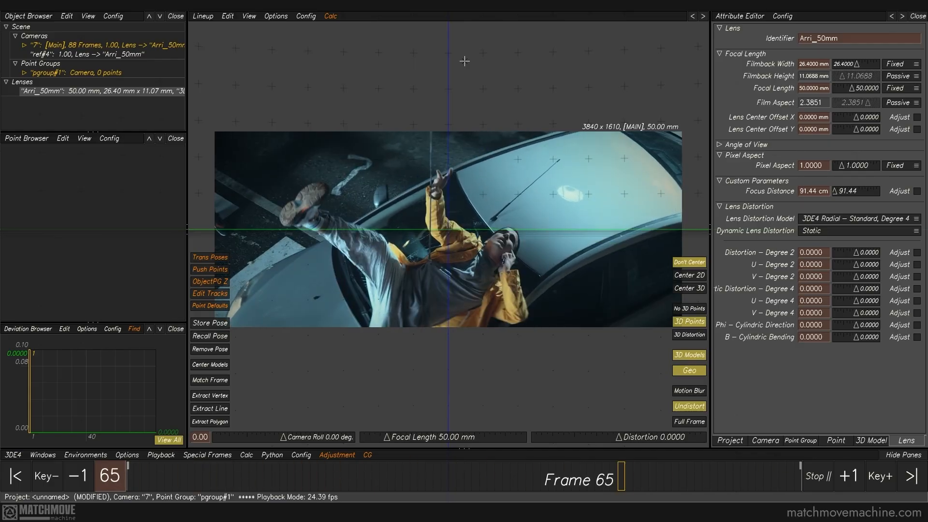
key(space)
drag(231, 472, 127, 473)
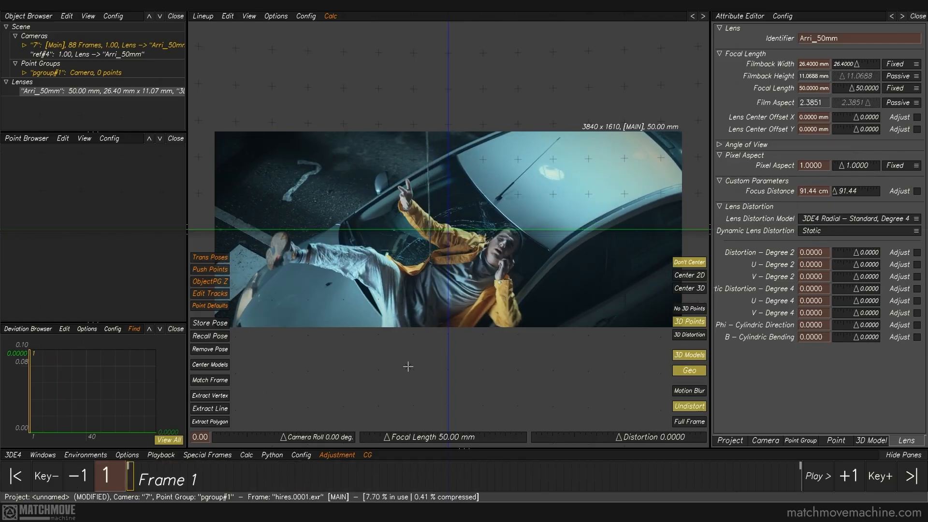